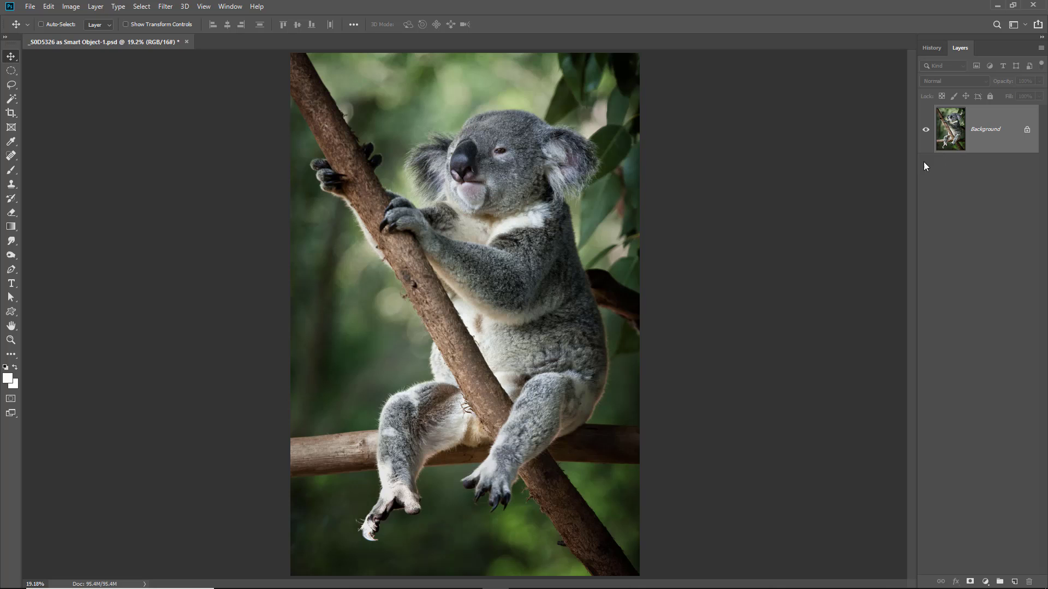
Close the koala image without saving and create a new 3333 x 5000 px, 300 ppi RGB document with a black background
click(187, 43)
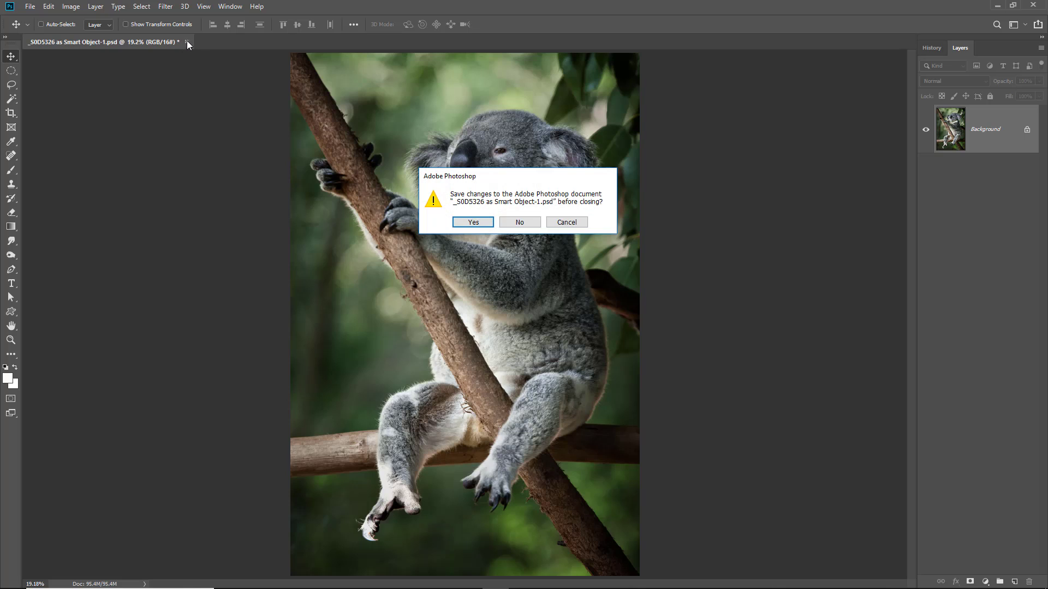
click(505, 224)
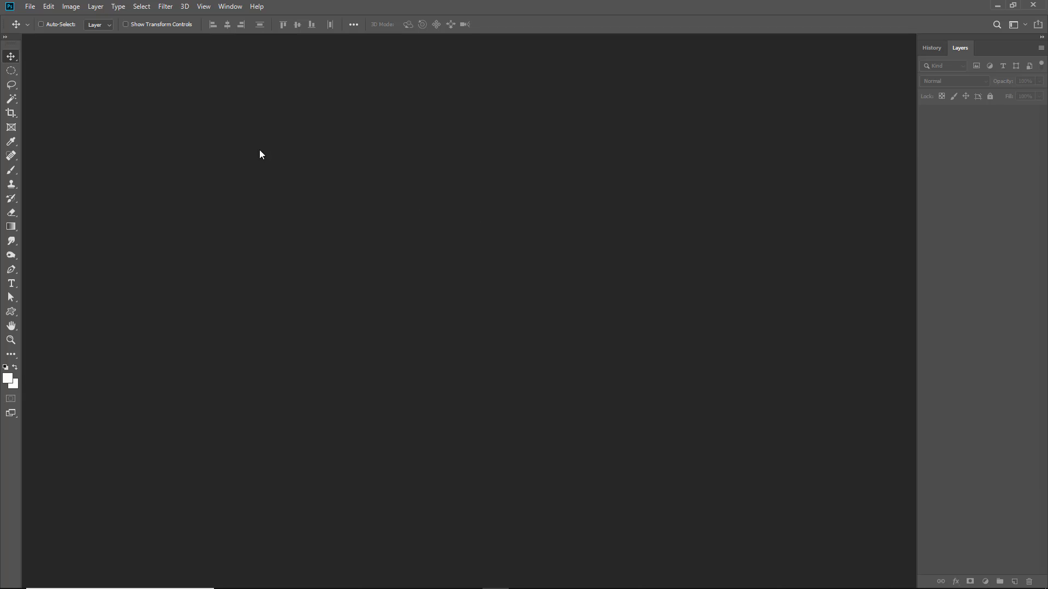
click(31, 7)
click(35, 19)
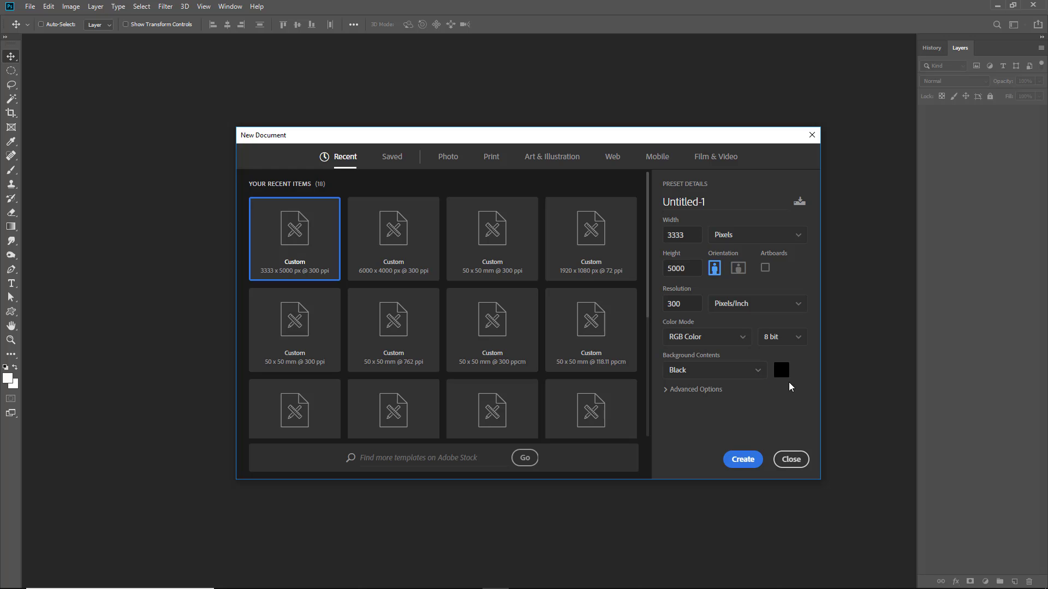
click(742, 459)
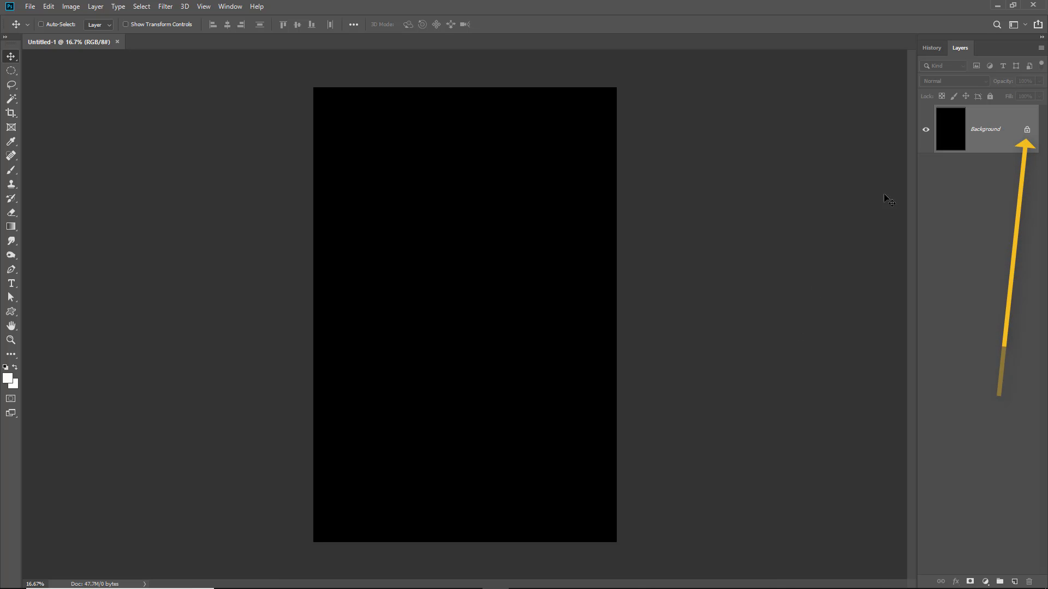
Unlock the Background layer, shift the black rectangle off position to test it, and move it back to fill the canvas
click(1027, 132)
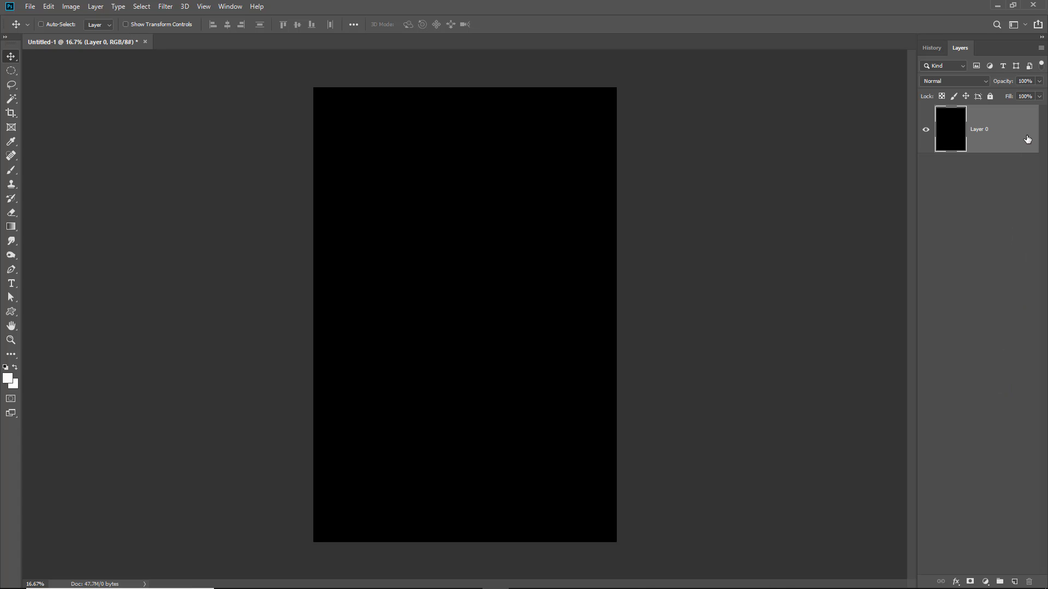
drag(576, 186, 525, 224)
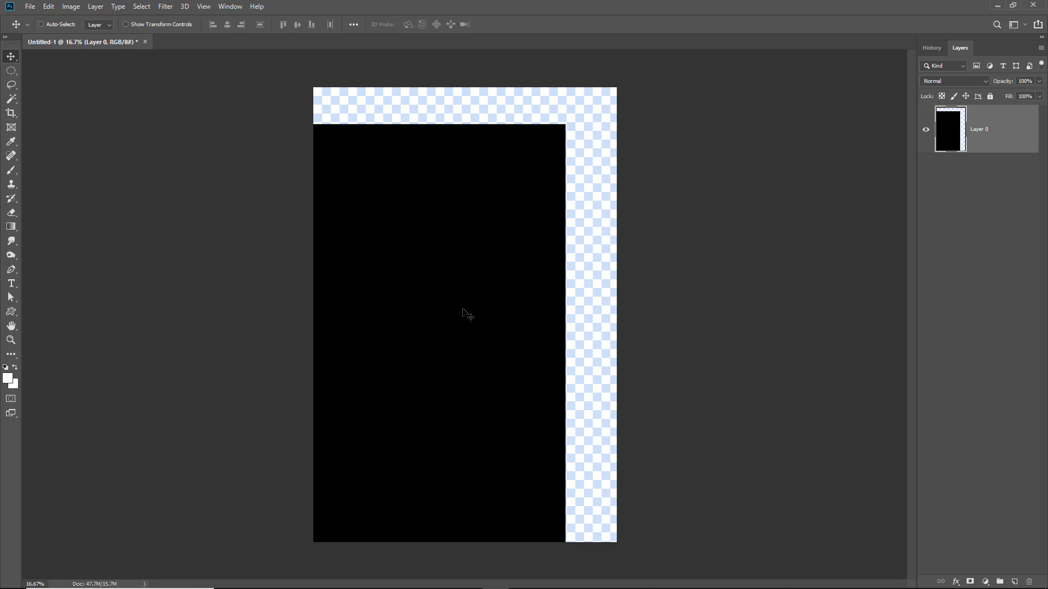
drag(467, 310, 513, 279)
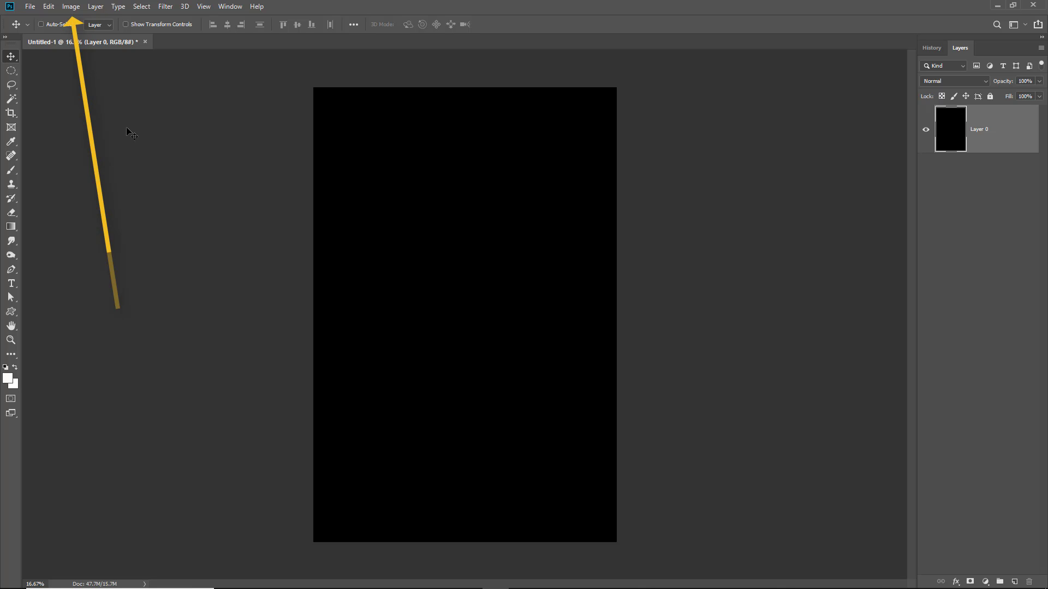
Set the canvas size to an absolute 90 cm wide by 55 cm high, anchored at the centre
click(71, 7)
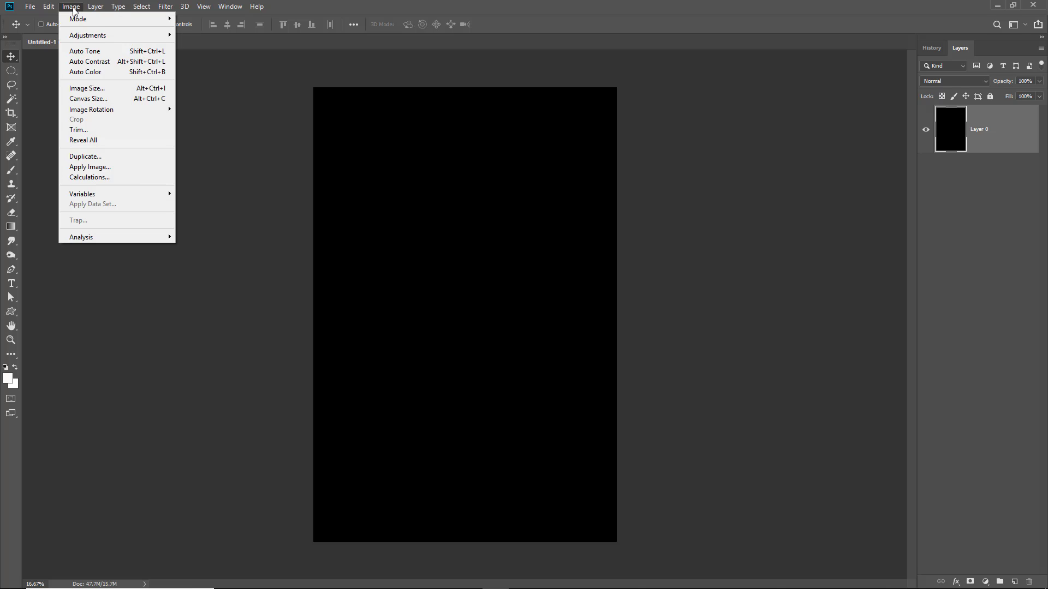
click(90, 102)
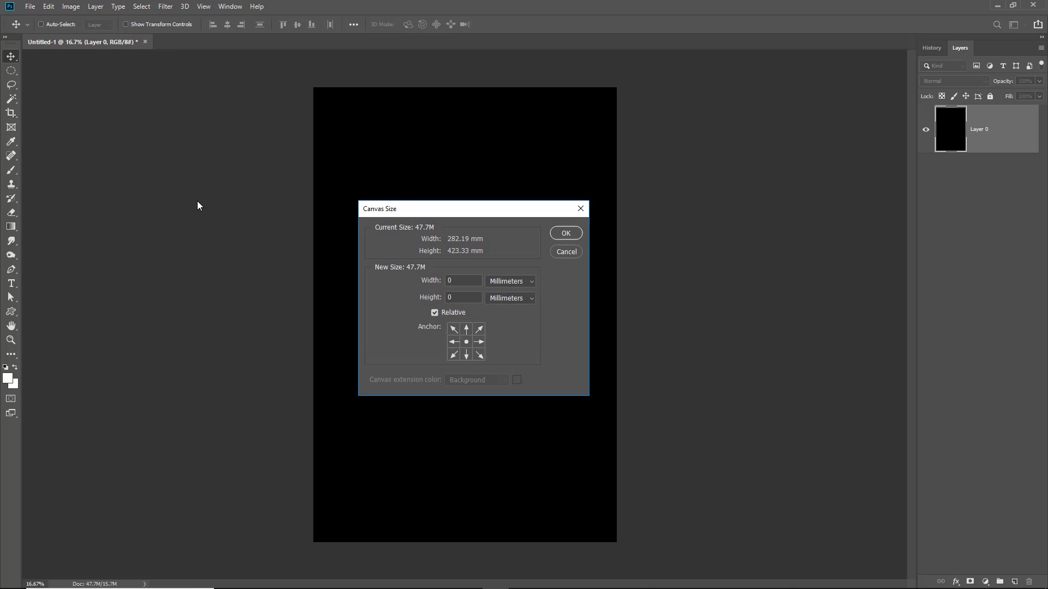
click(435, 319)
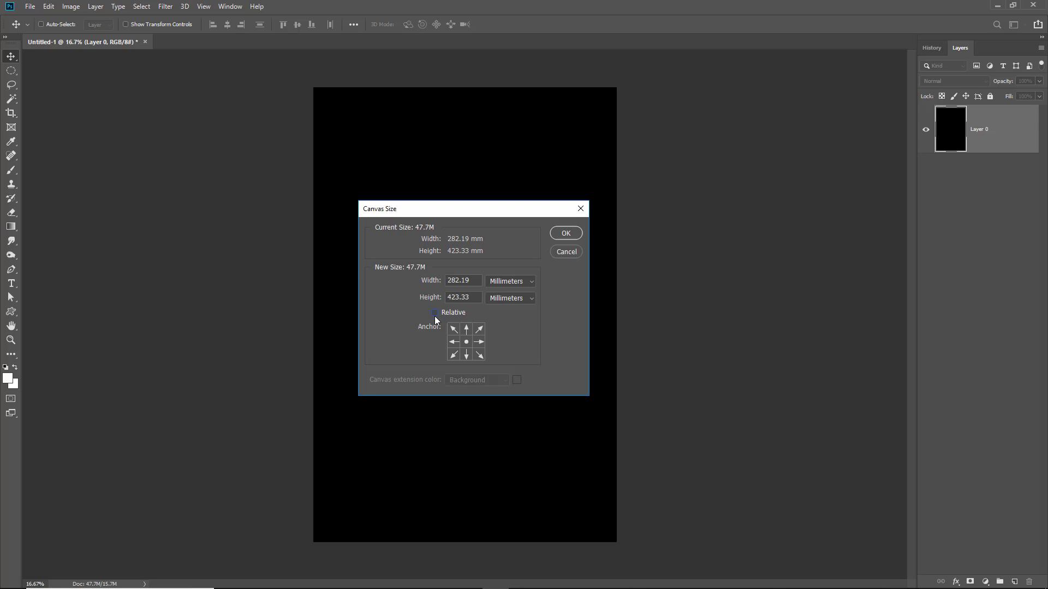
click(531, 281)
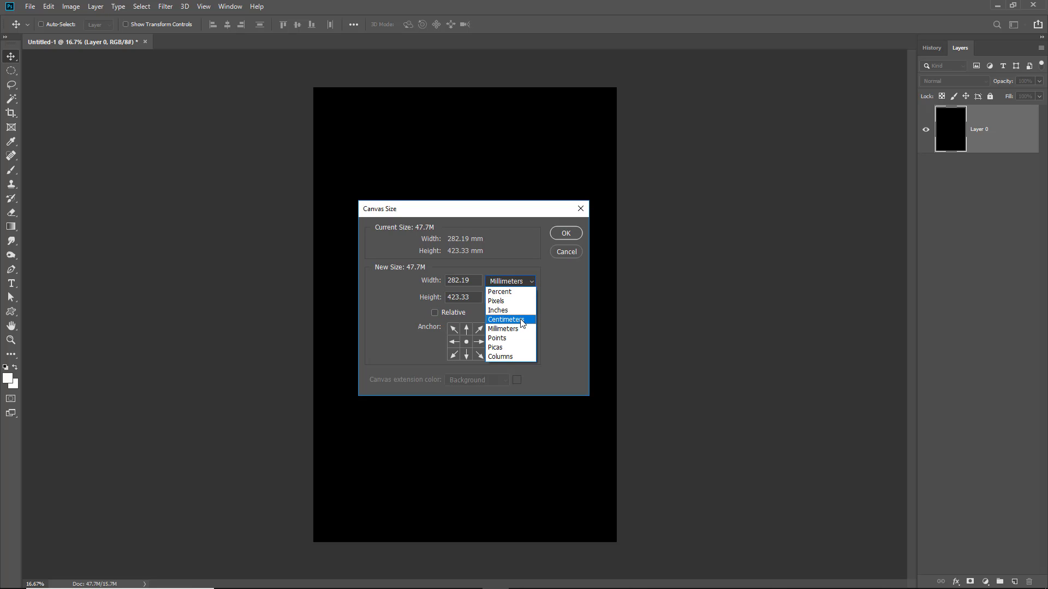
click(523, 320)
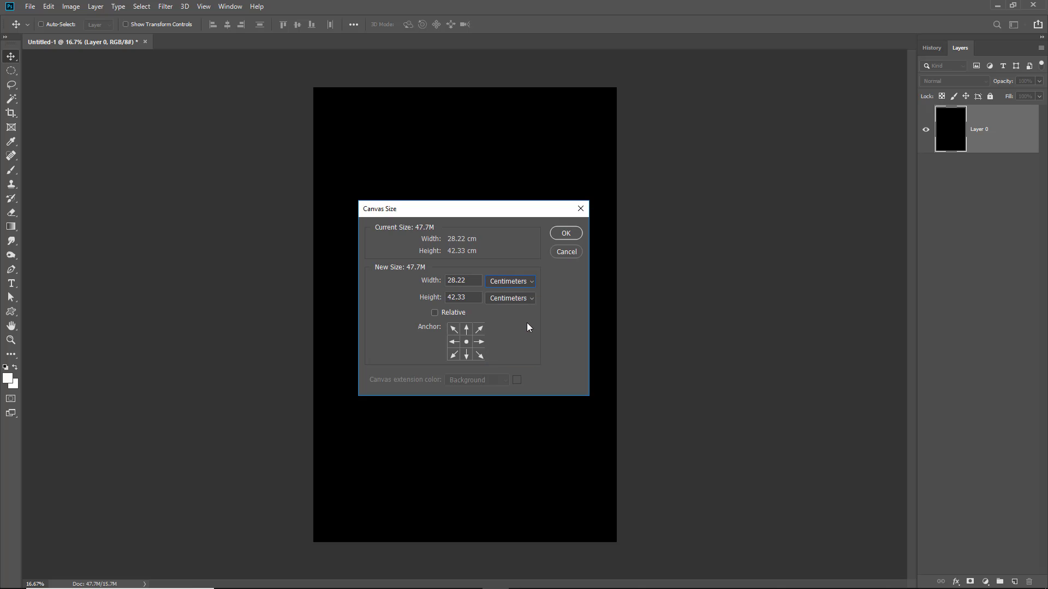
click(465, 342)
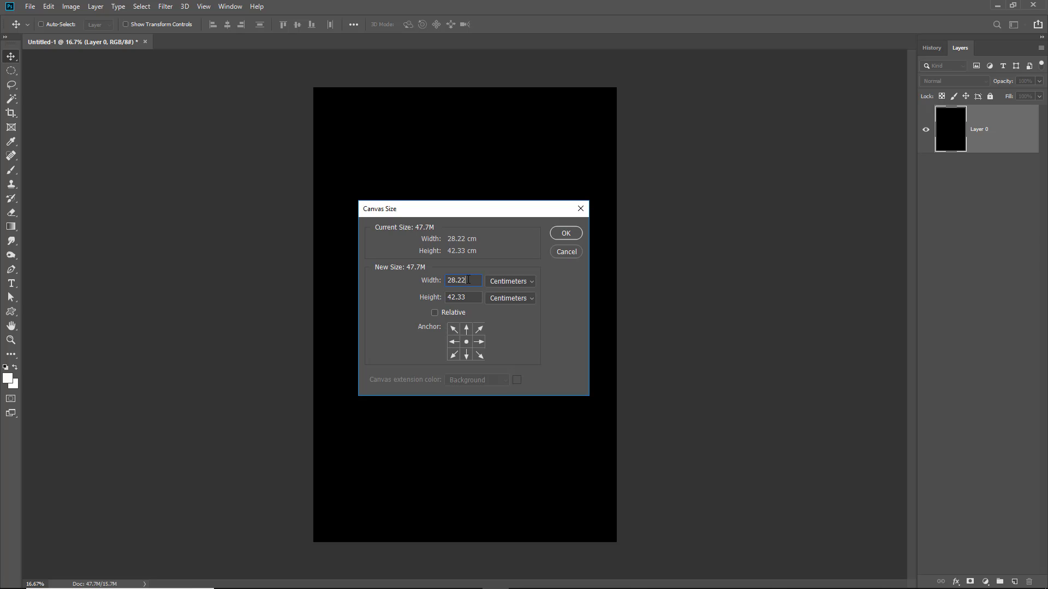
drag(470, 281, 385, 283)
text(90)
key(Tab)
text(55)
click(562, 235)
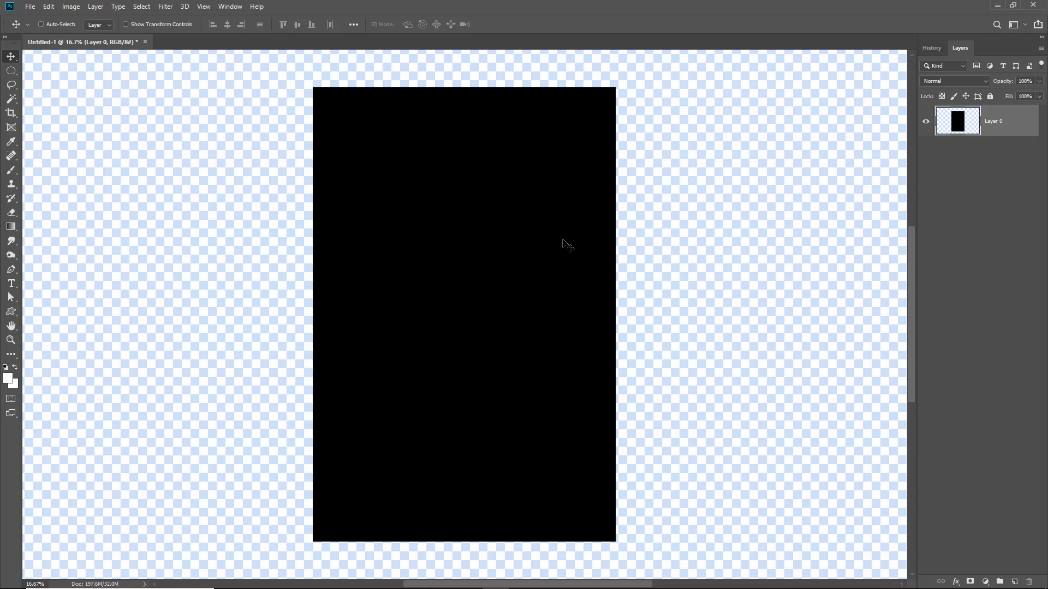
key(ctrl+0)
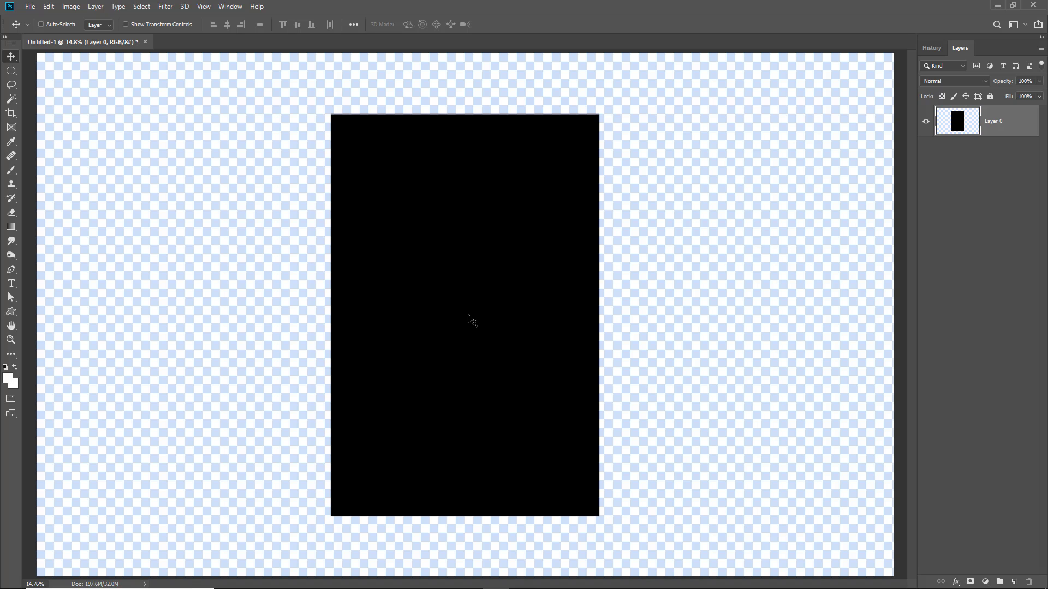
Duplicate the black panel twice, placing one copy on each side of the original with small equal gaps
mouse_move(554, 184)
mouse_down()
mouse_move(745, 146)
mouse_move(813, 147)
mouse_move(767, 194)
mouse_move(725, 210)
mouse_move(709, 200)
mouse_move(555, 199)
mouse_up()
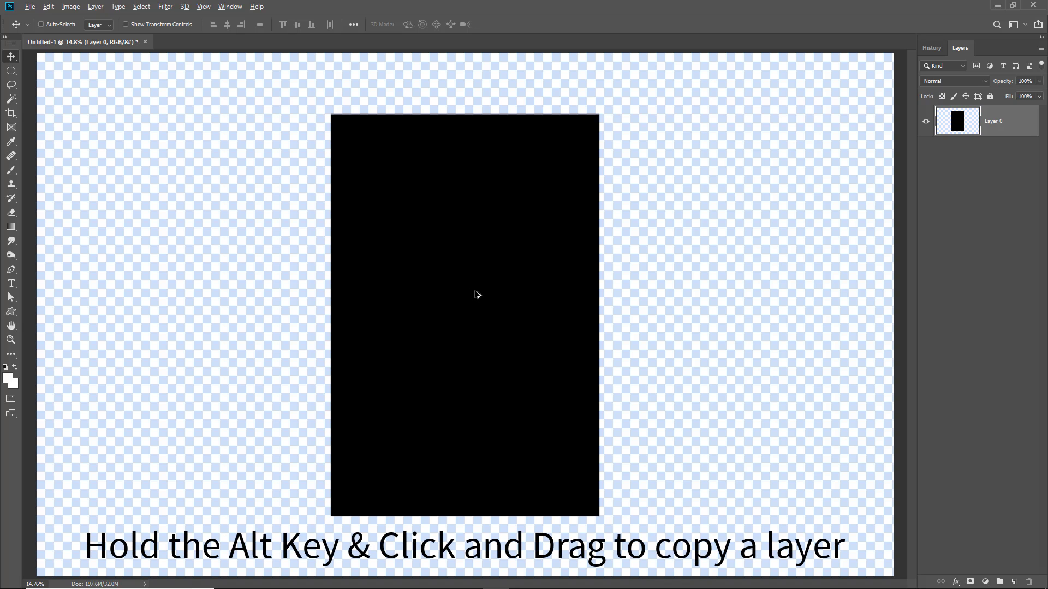
drag(473, 300, 751, 302)
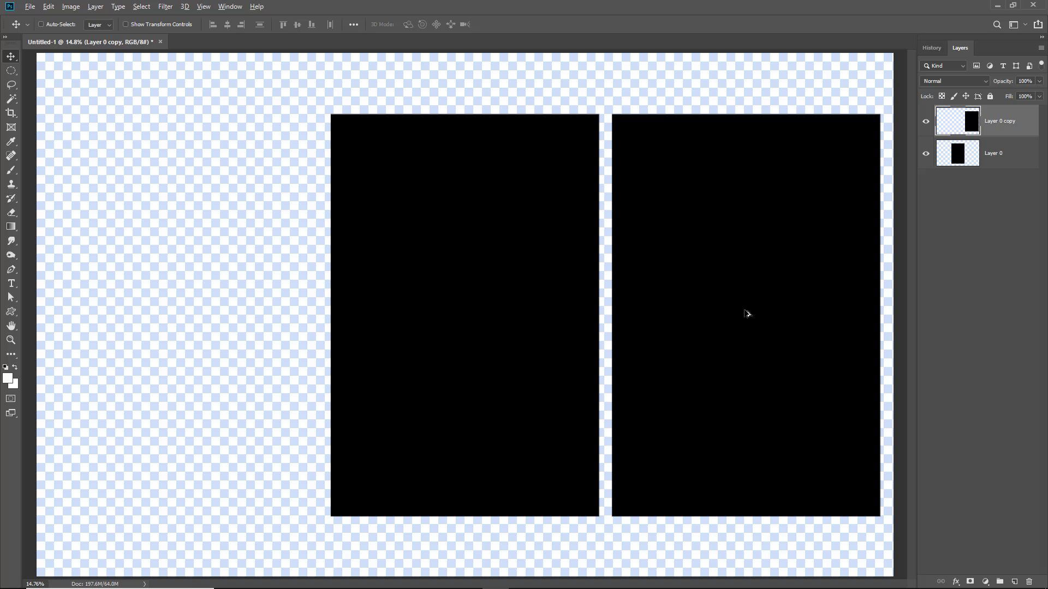
drag(746, 312, 190, 311)
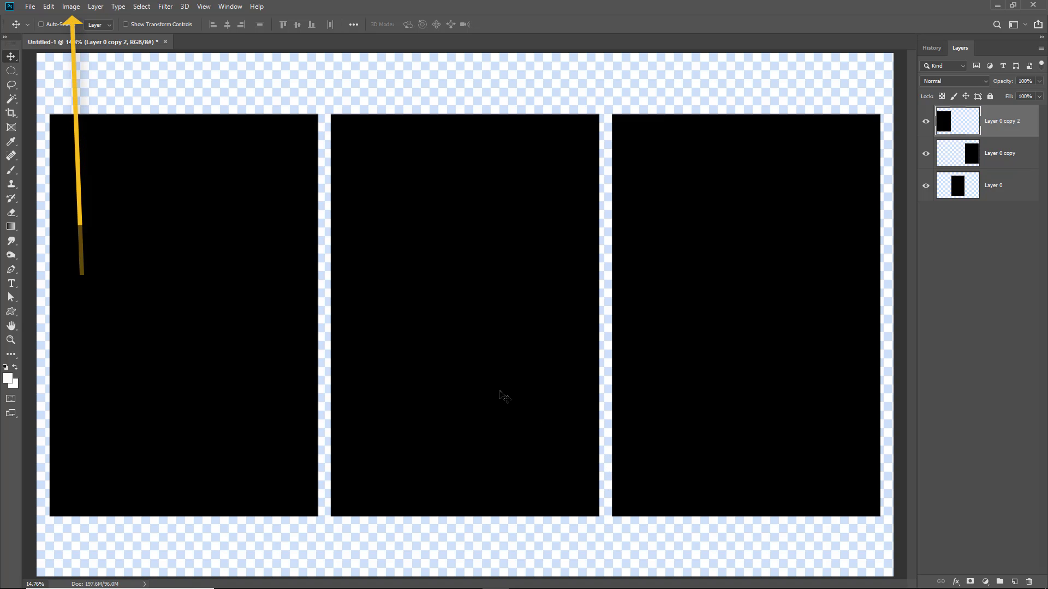
Extend the canvas width by a relative 20 cm around the three black panels
click(71, 7)
click(80, 104)
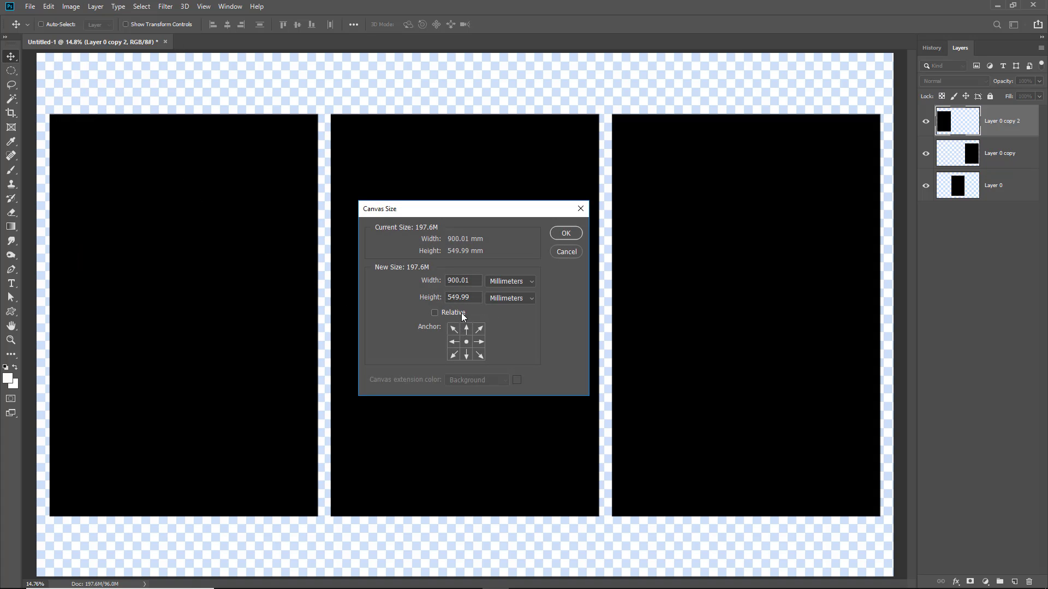
click(435, 314)
double_click(454, 280)
click(531, 282)
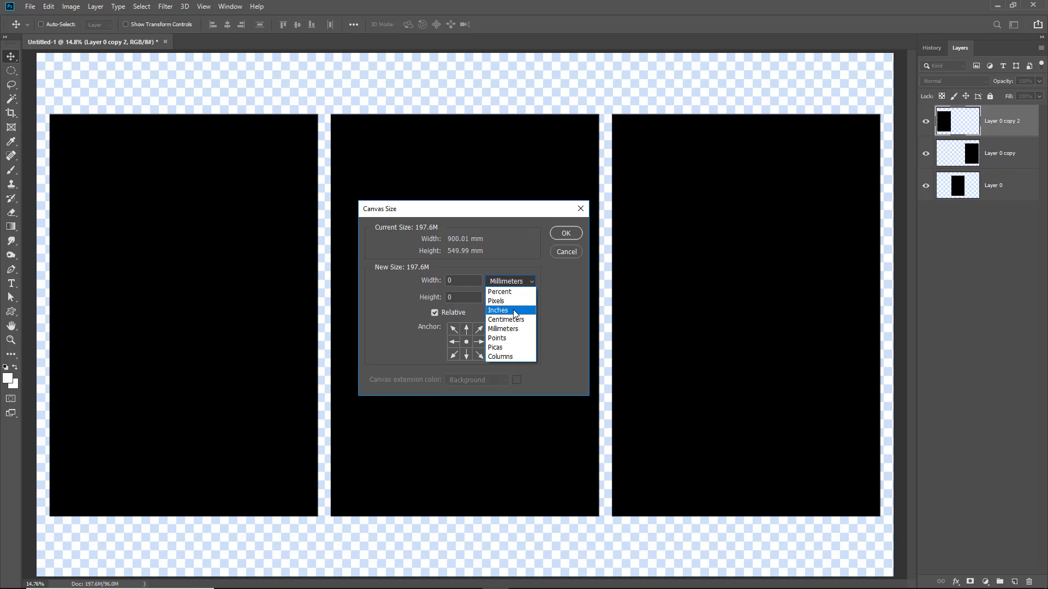
click(488, 322)
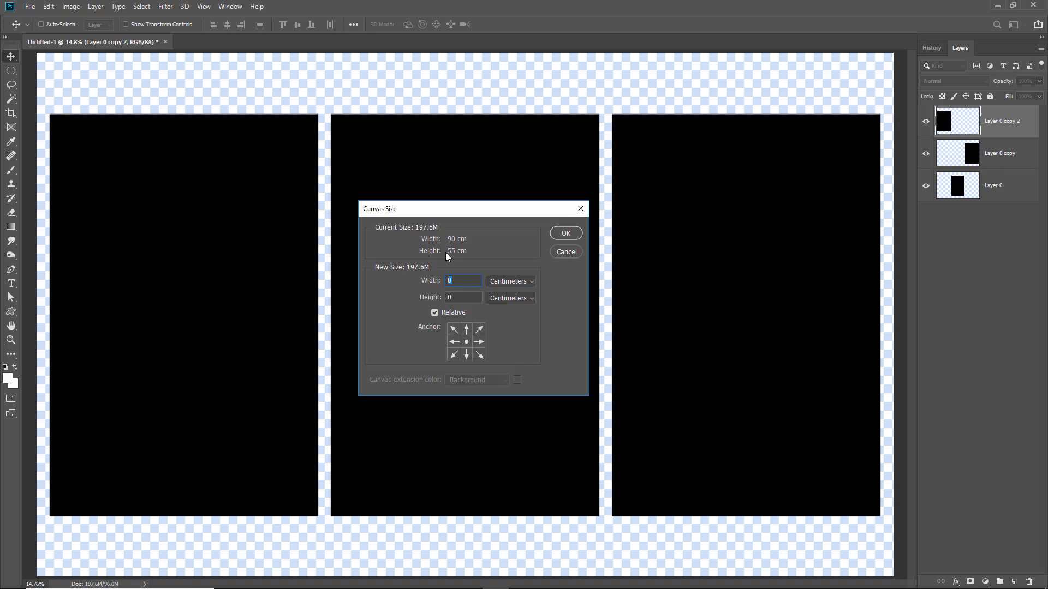
text(20)
click(564, 233)
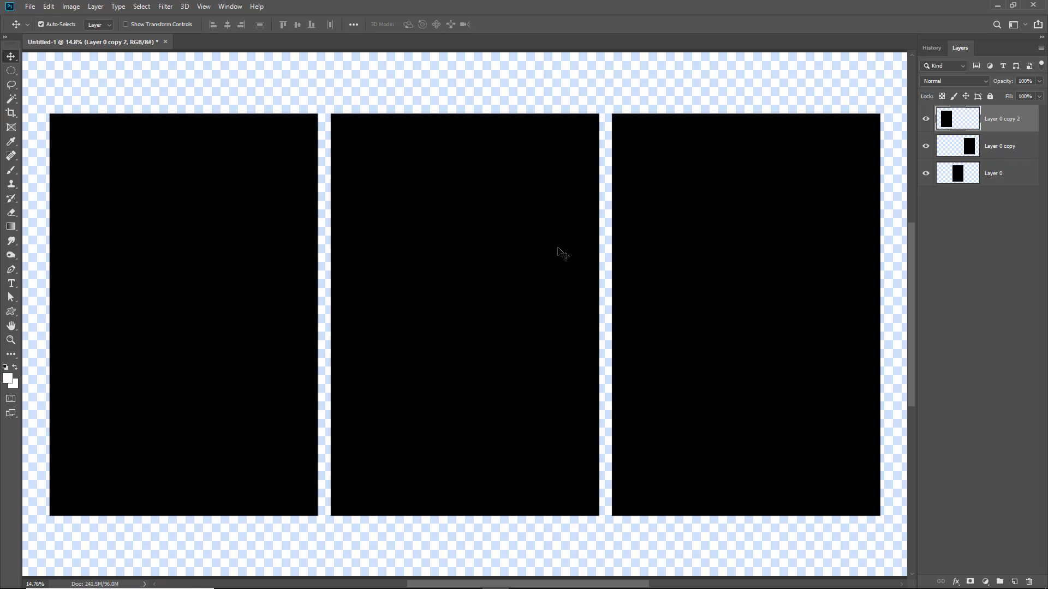
key(ctrl+0)
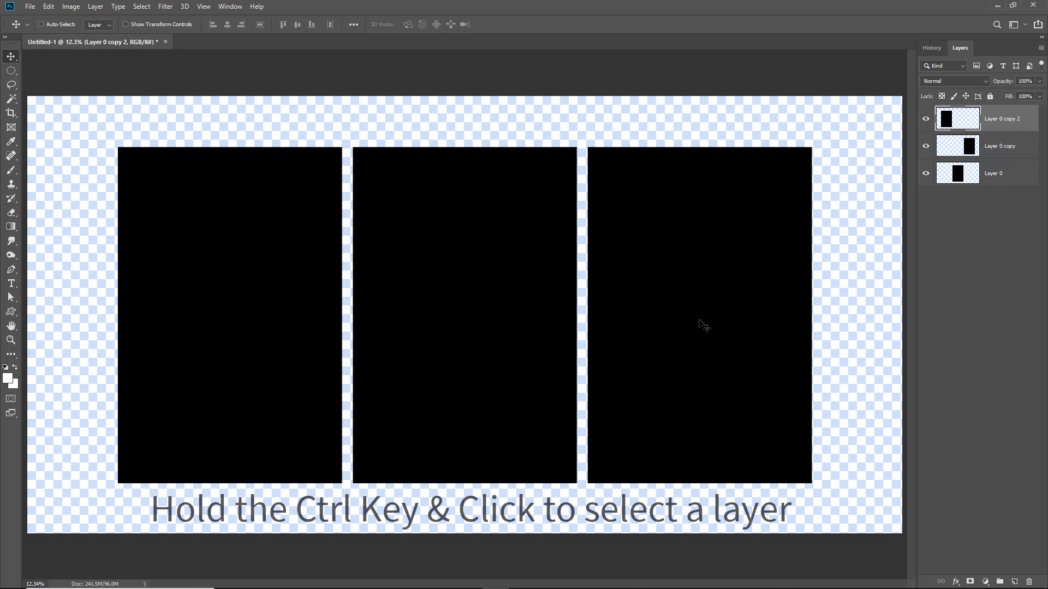
Select the layers of the right, middle and left panels in turn directly on the canvas, ending on the middle one
key(ctrl)
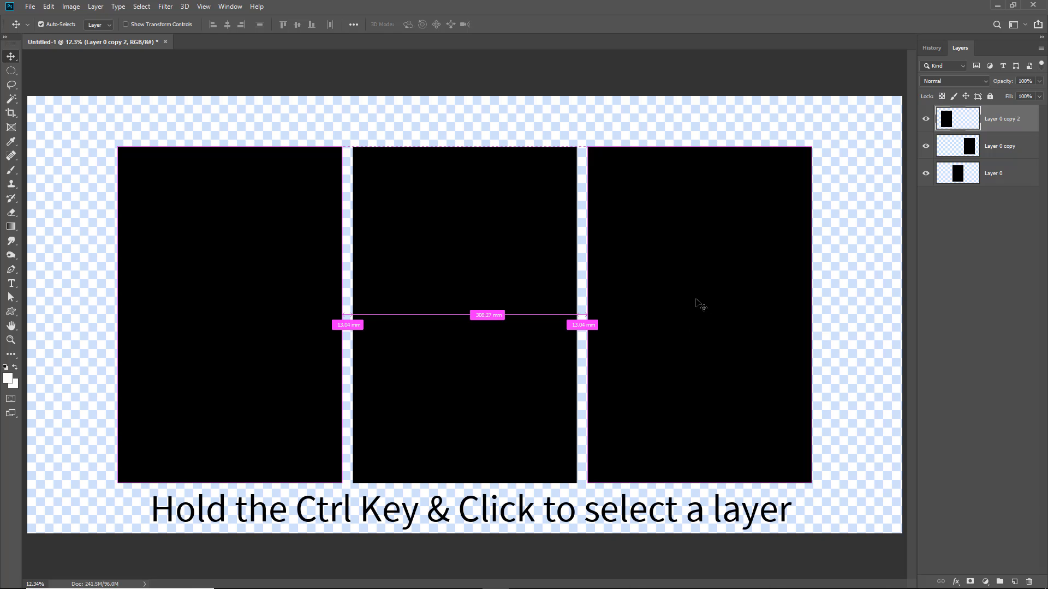
ctrl+click(698, 308)
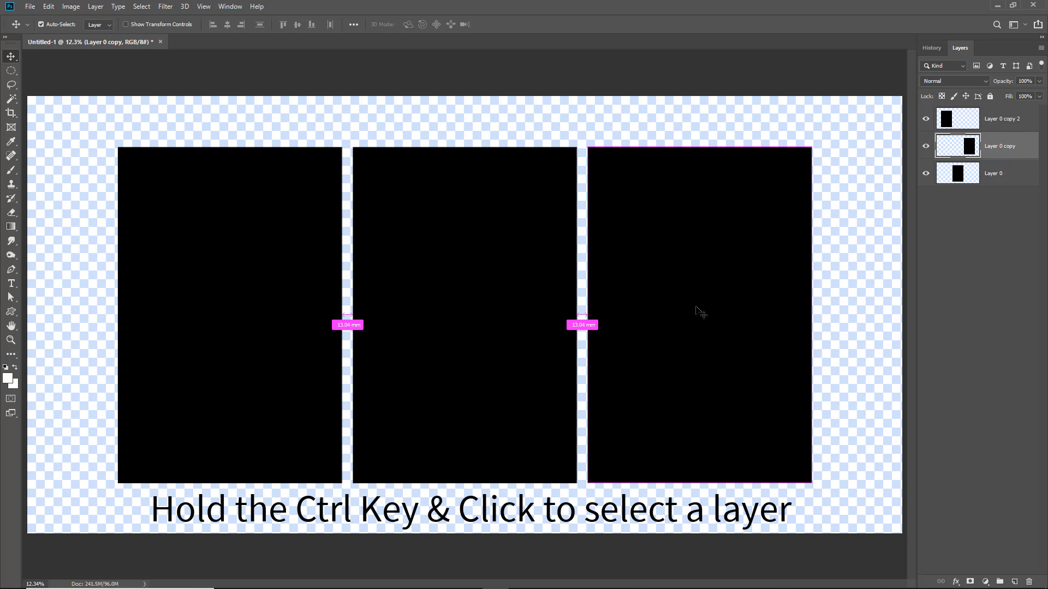
ctrl+click(459, 327)
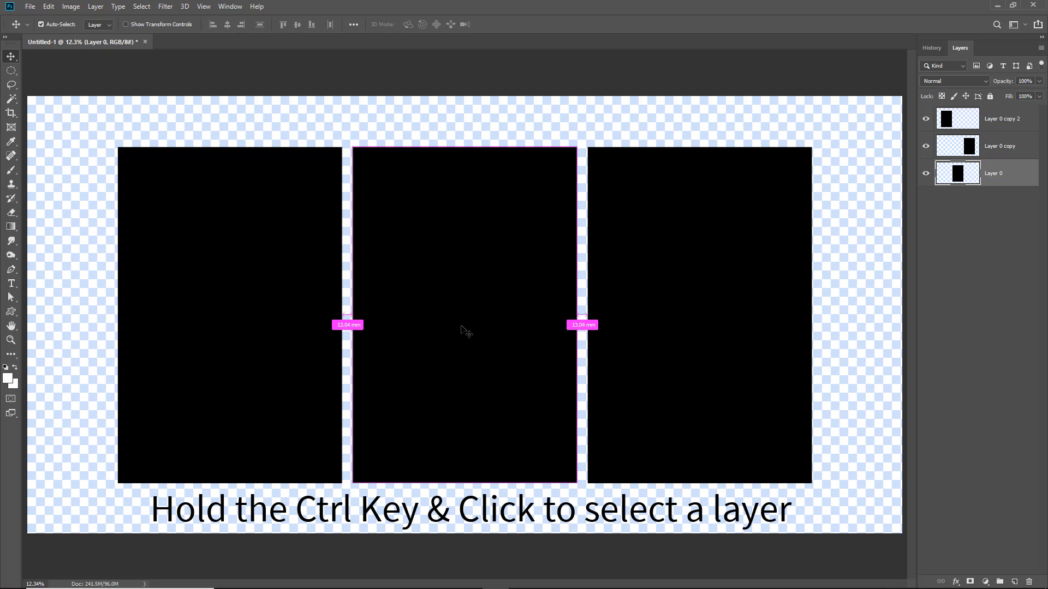
ctrl+click(221, 338)
ctrl+click(432, 328)
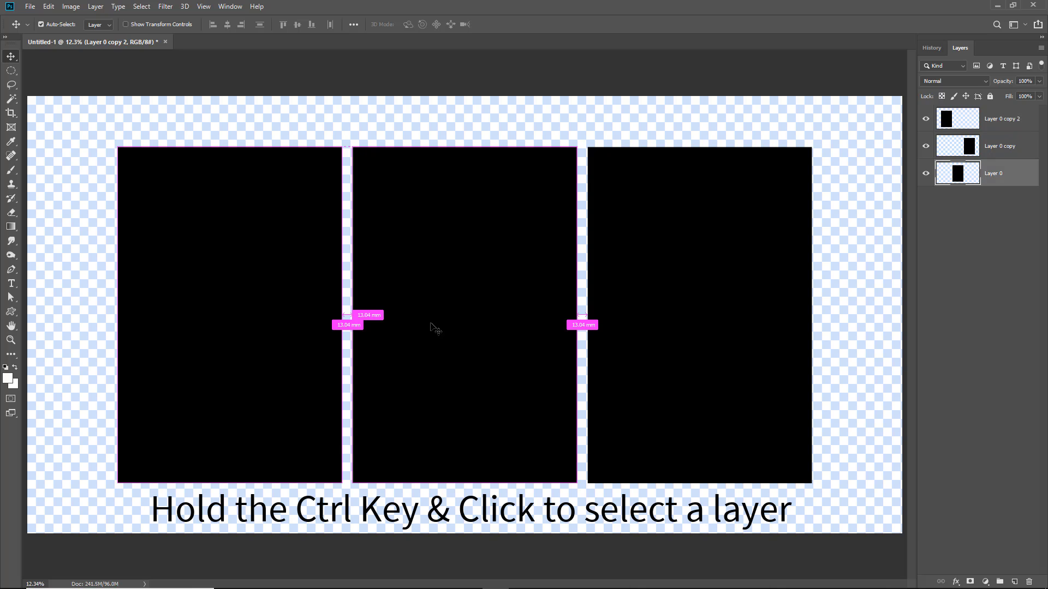
Move the right and left panels outward horizontally, leaving equal gaps of about 31.6 mm on both sides of the middle panel
ctrl+click(675, 299)
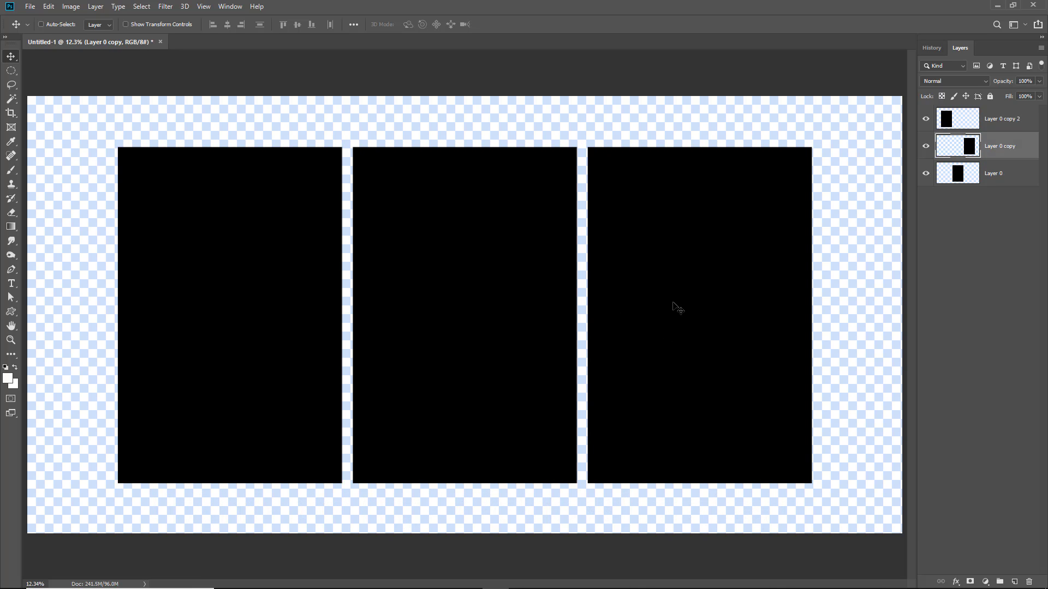
drag(660, 304, 675, 305)
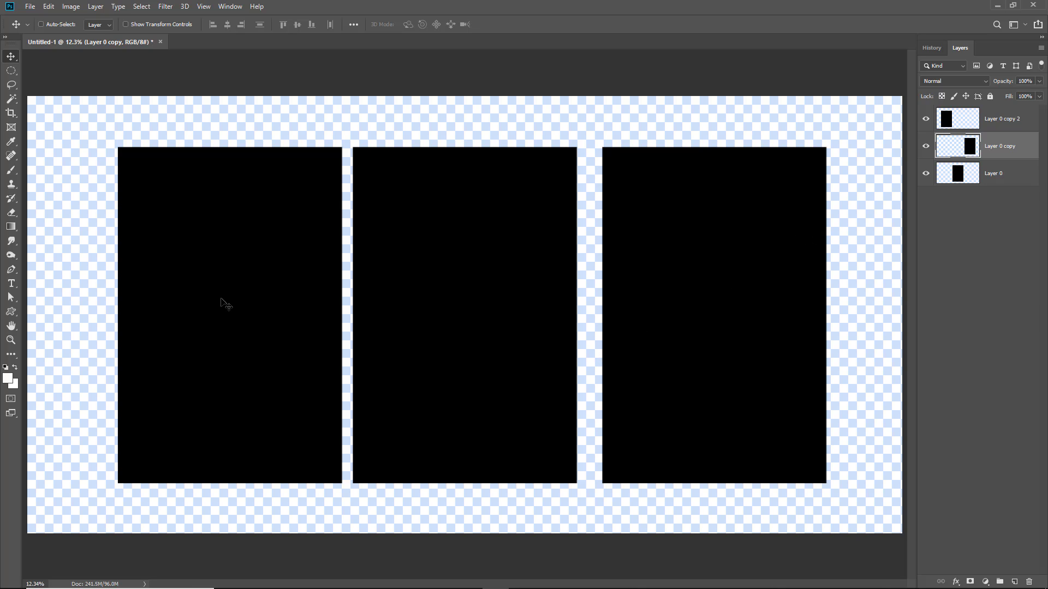
key(ctrl)
ctrl+click(213, 310)
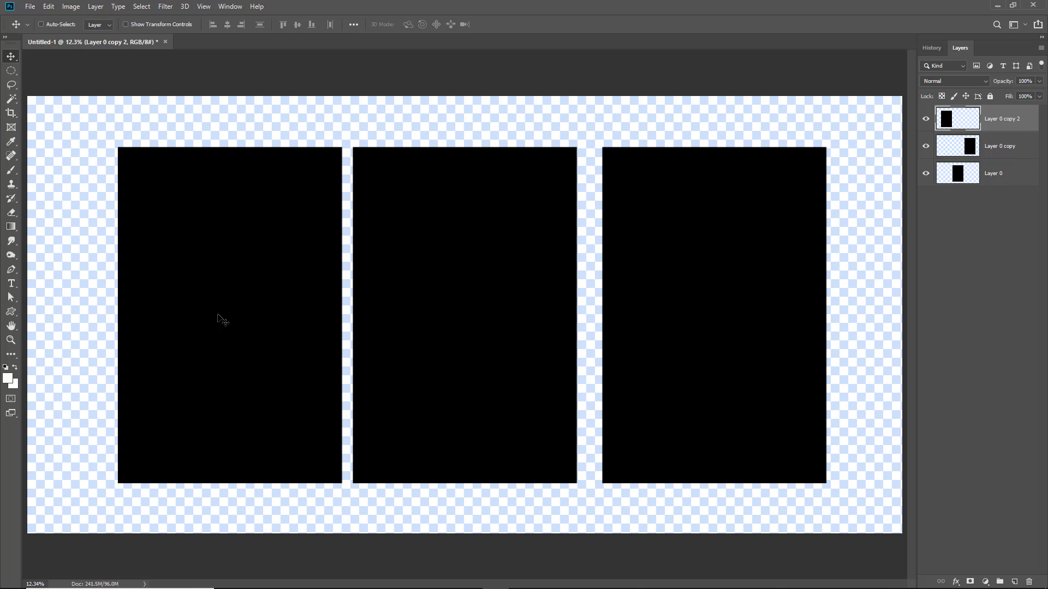
mouse_move(236, 309)
mouse_down()
mouse_move(210, 316)
mouse_move(220, 314)
mouse_up()
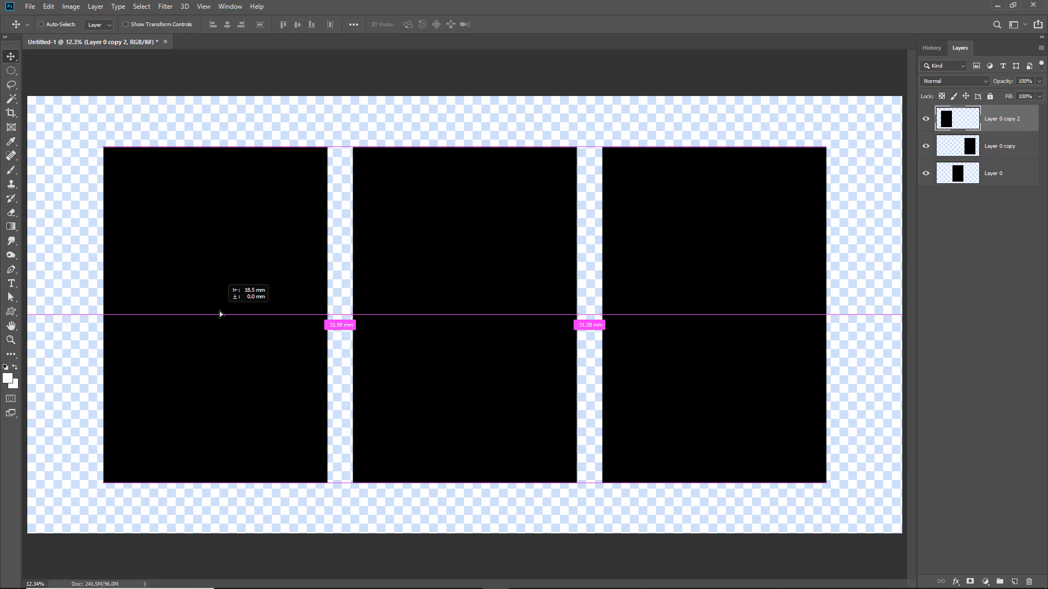
drag(221, 314, 222, 315)
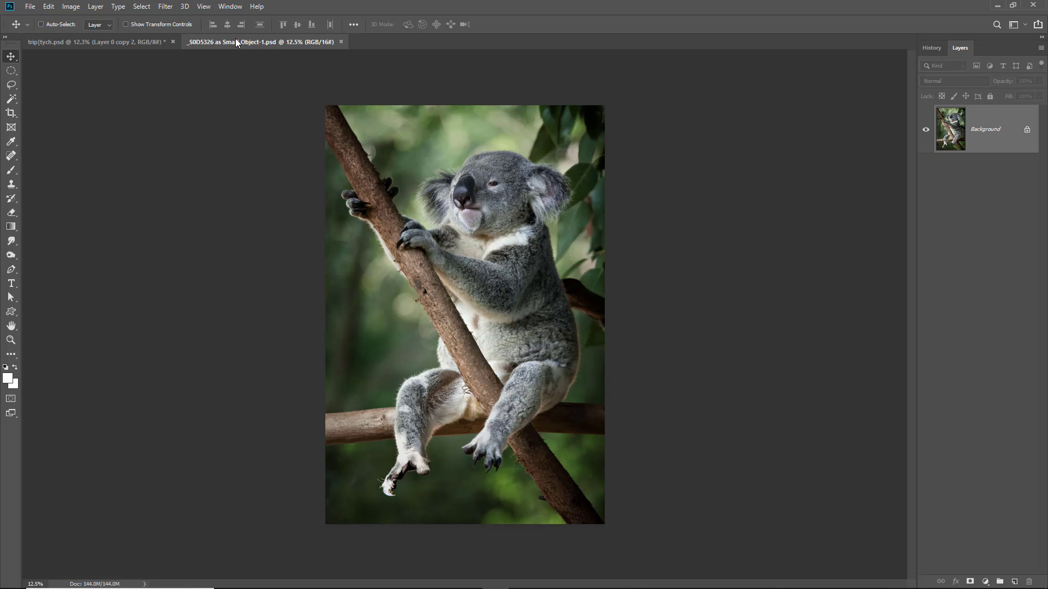
Copy the koala photo into the three-panel document, close its source file, and position the photo over the right black panel
drag(236, 42, 269, 196)
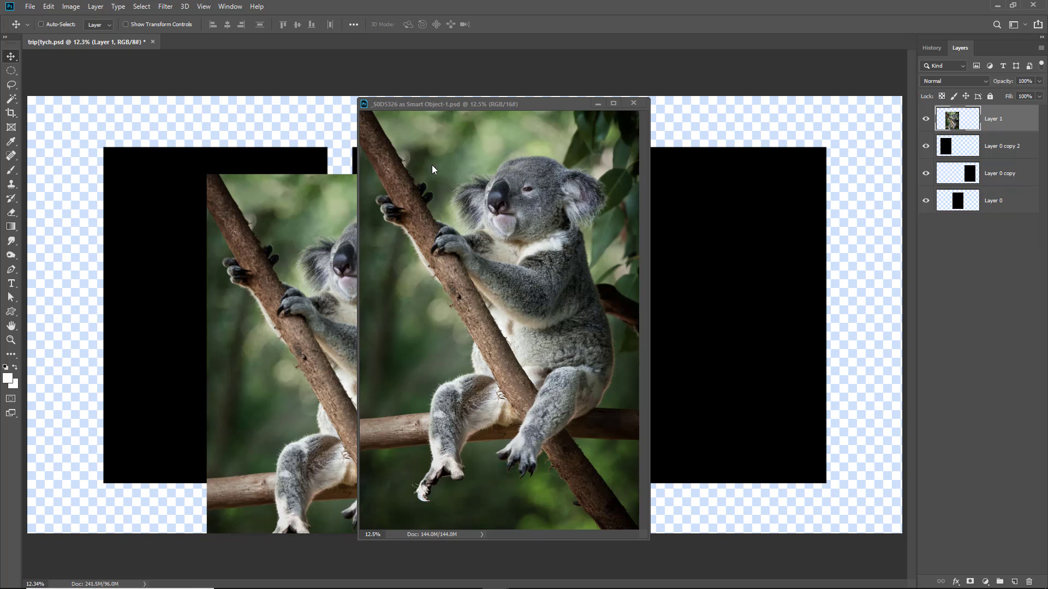
click(633, 102)
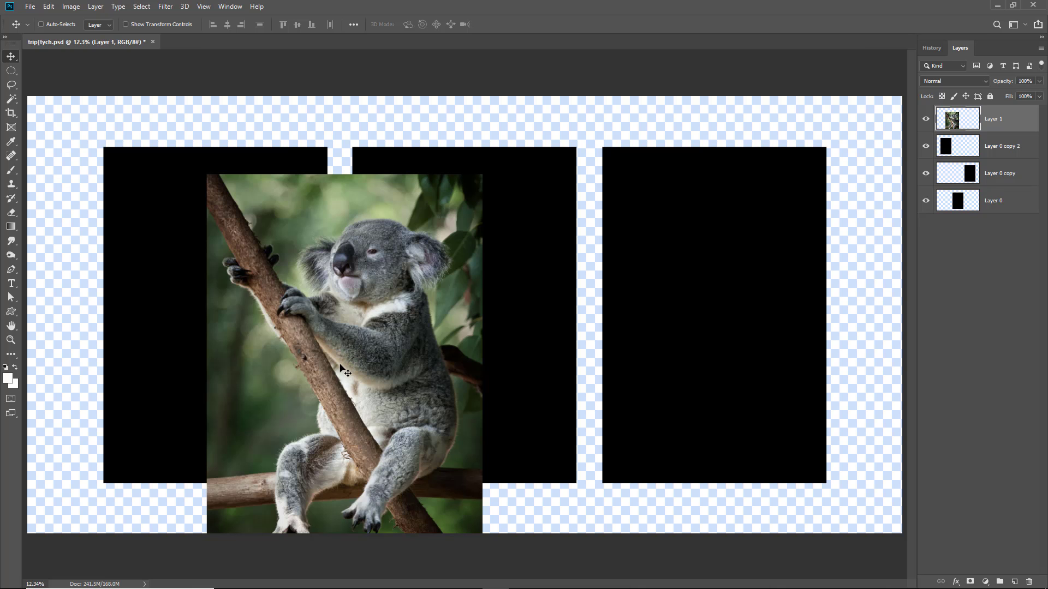
drag(337, 369, 712, 291)
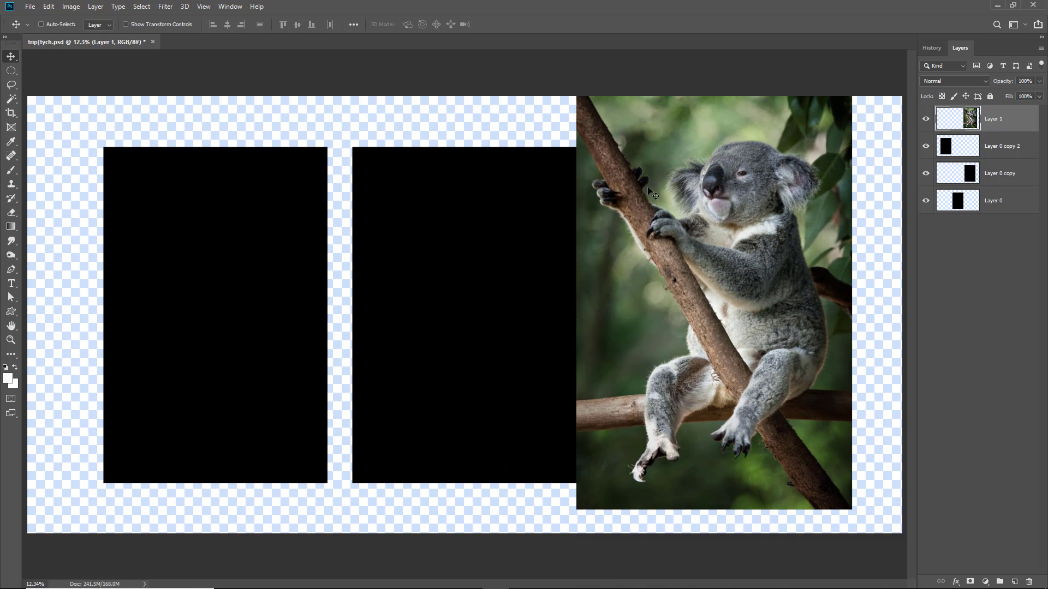
Move the koala photo over the middle black panel, place its layer directly above that panel's layer and clip it to the panel
mouse_move(729, 227)
mouse_down()
mouse_move(242, 251)
mouse_move(240, 229)
mouse_move(289, 249)
mouse_move(504, 253)
mouse_move(487, 250)
mouse_up()
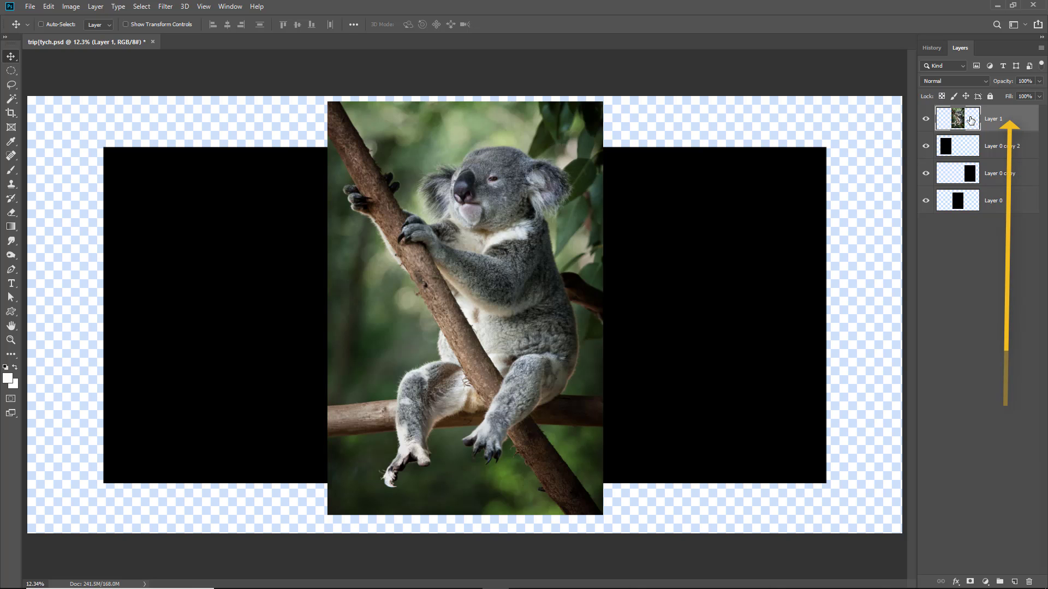
drag(971, 120, 964, 191)
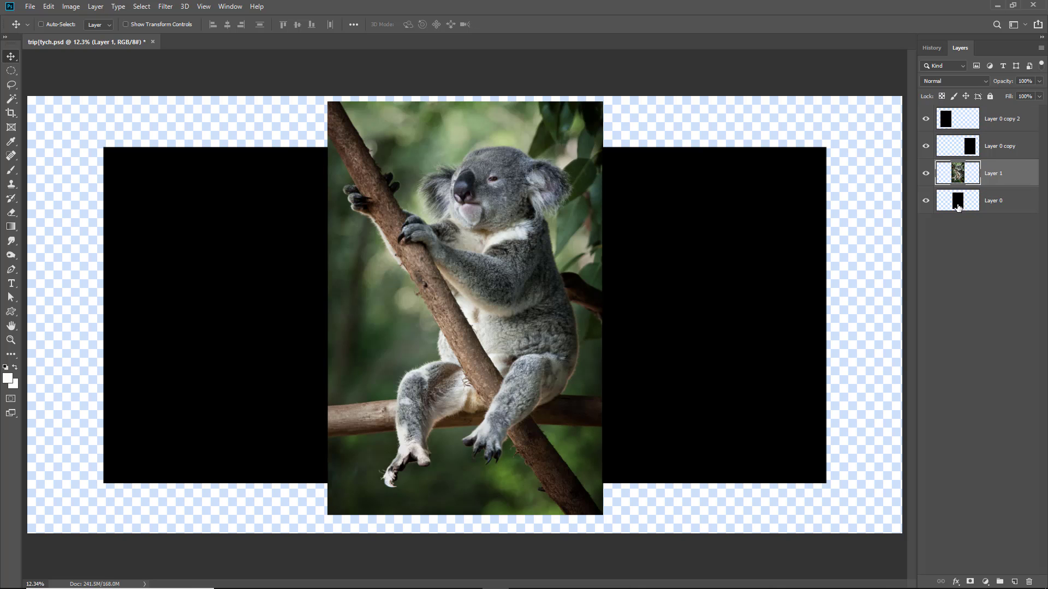
alt+click(1018, 183)
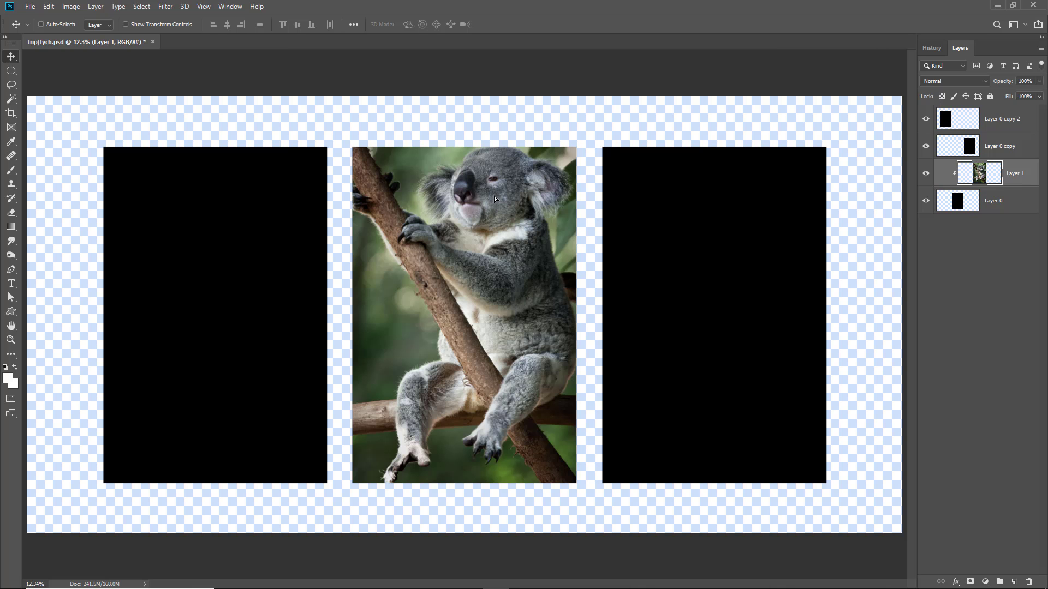
mouse_move(495, 198)
mouse_down()
mouse_move(449, 221)
mouse_move(443, 238)
mouse_move(493, 259)
mouse_move(515, 211)
mouse_move(548, 178)
mouse_move(501, 187)
mouse_move(496, 202)
mouse_up()
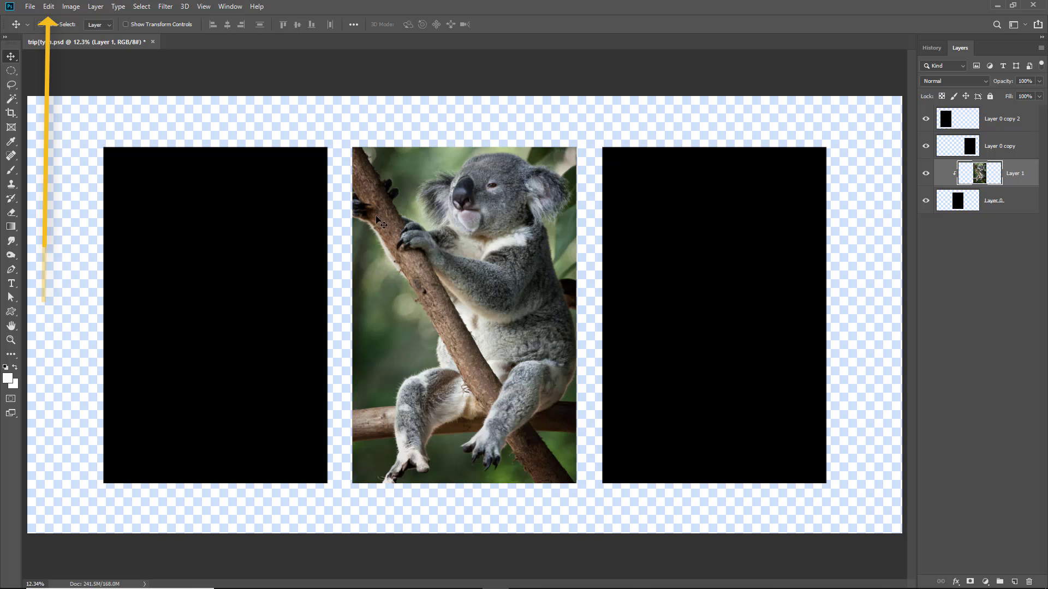
Scale the clipped koala photo proportionally to about 82.8% with Free Transform so it fits the middle panel
click(48, 6)
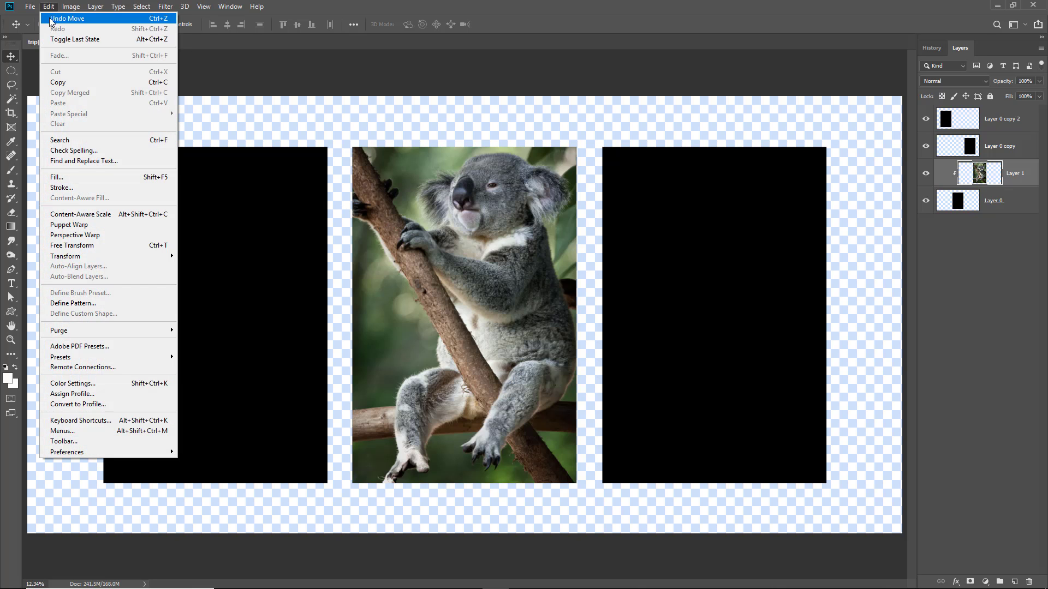
click(89, 249)
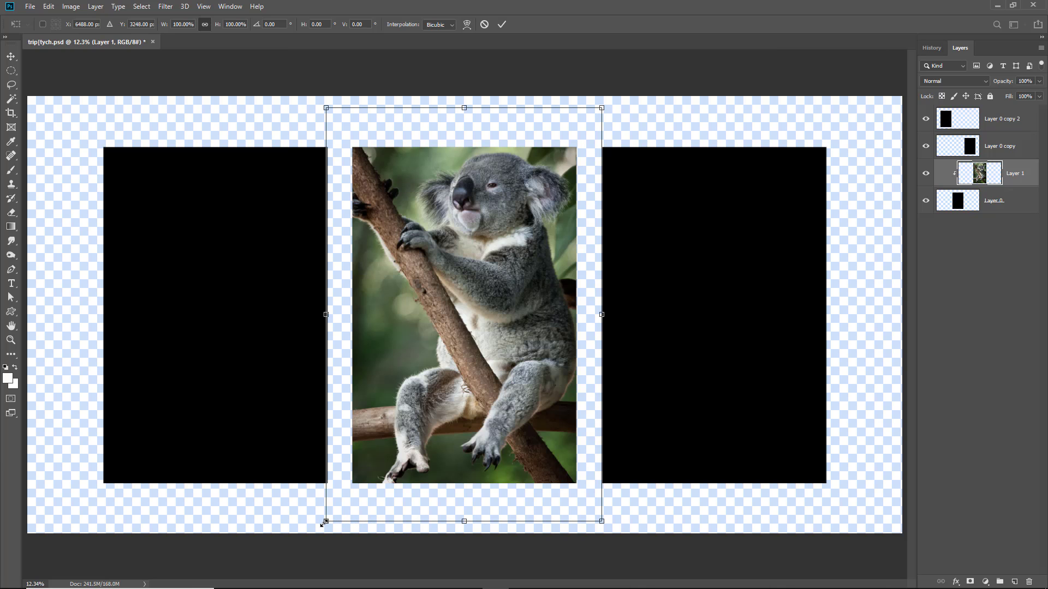
drag(324, 524, 360, 493)
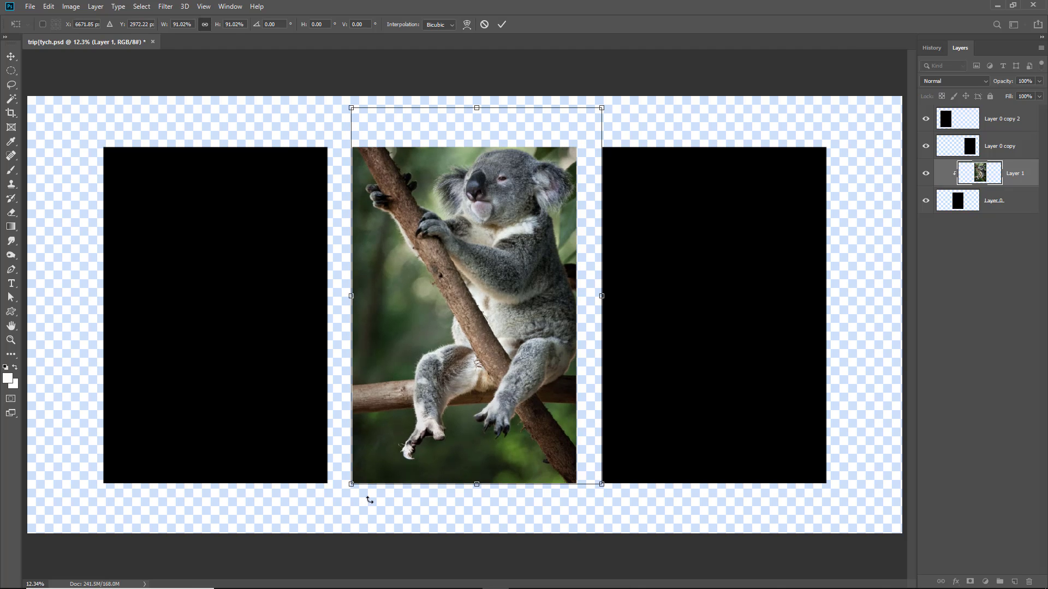
drag(602, 107, 566, 135)
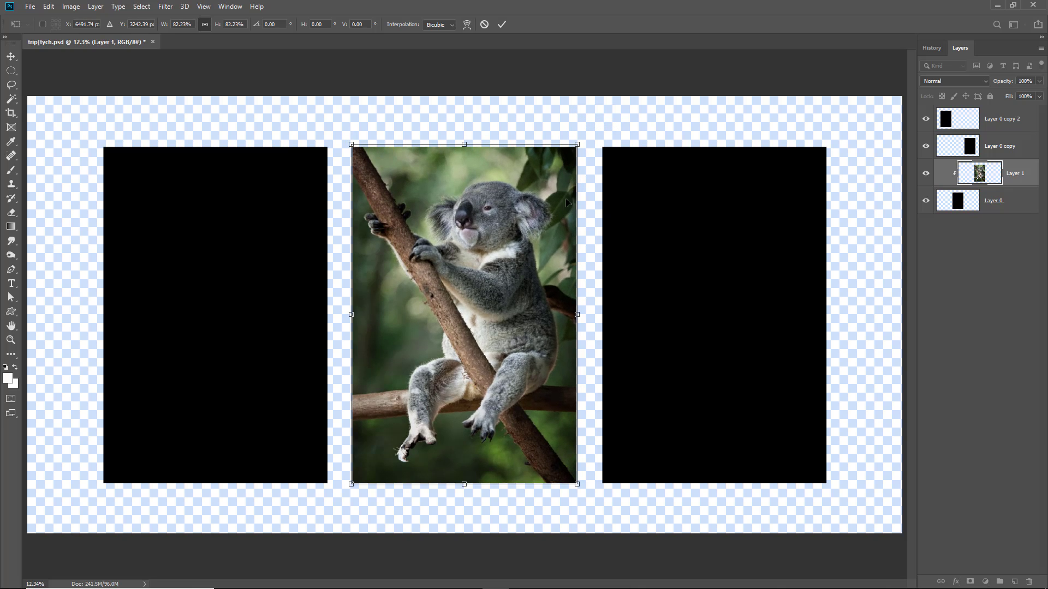
mouse_move(573, 146)
mouse_down()
mouse_move(560, 156)
mouse_move(575, 146)
mouse_up()
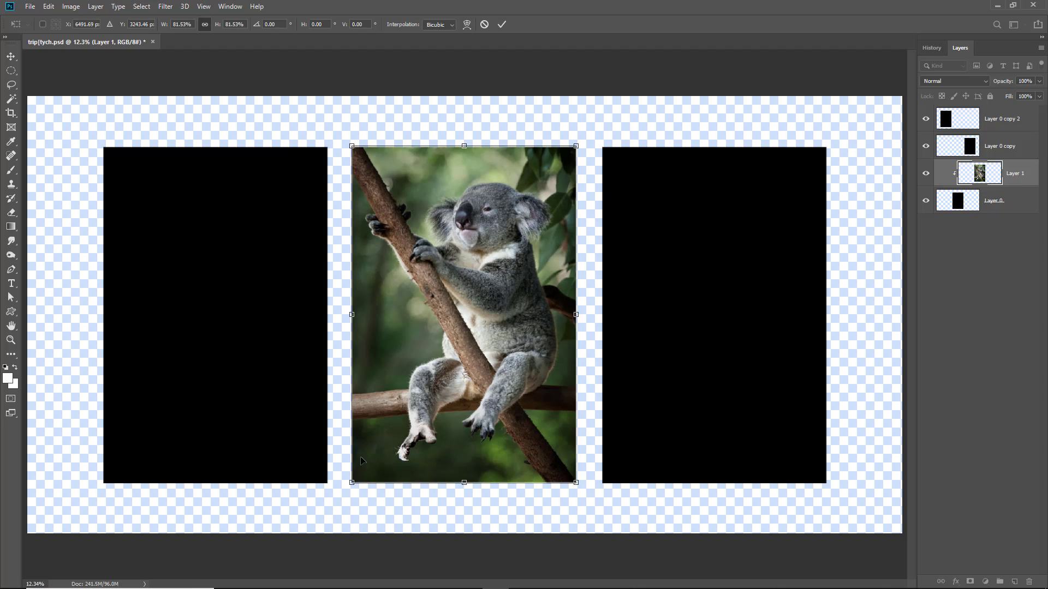
drag(347, 485, 348, 488)
drag(488, 368, 496, 366)
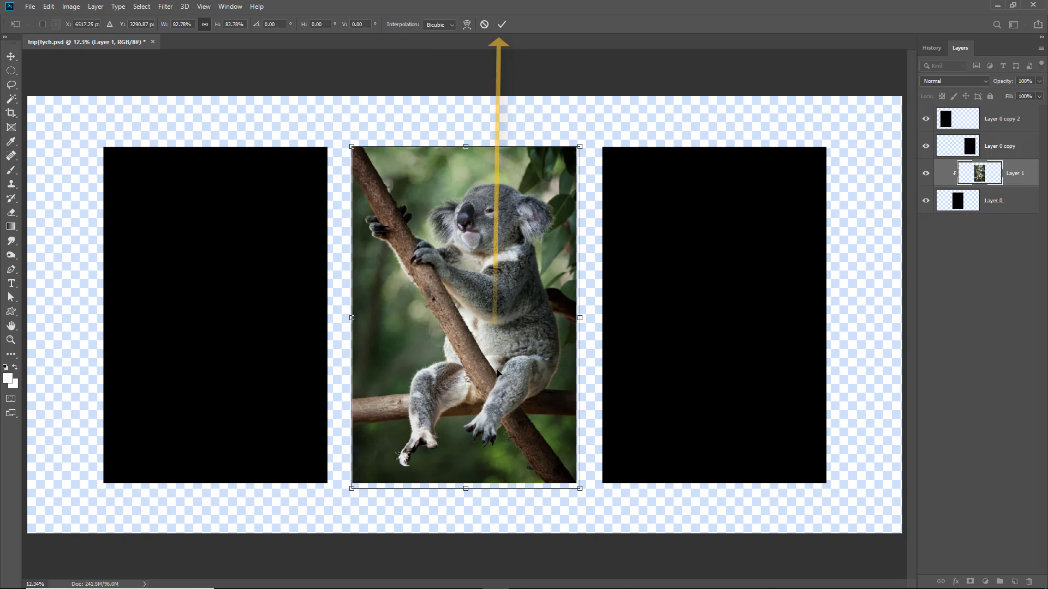
click(502, 24)
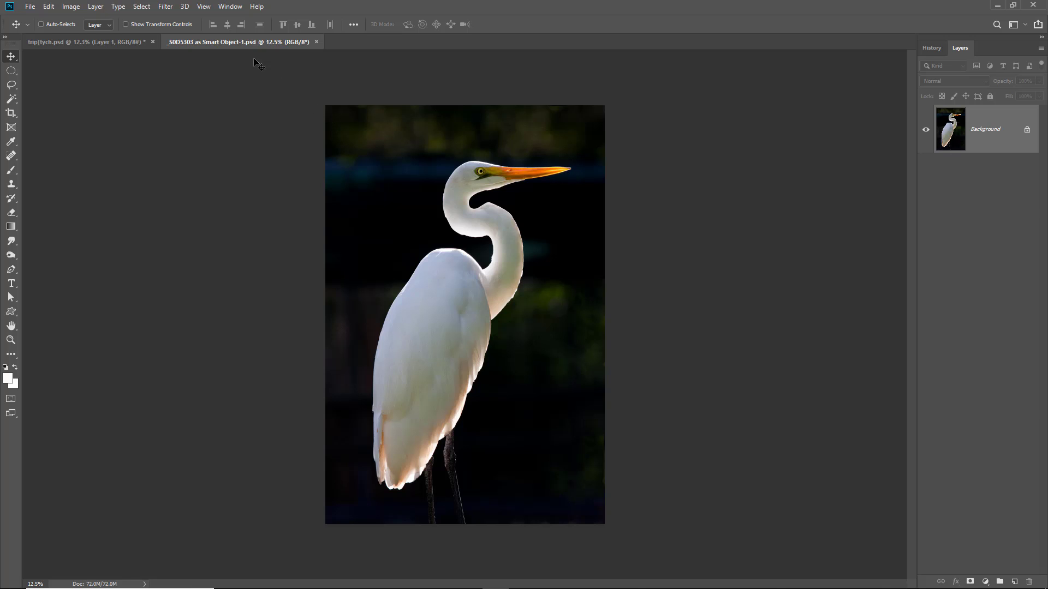
Copy the white egret photo into the triptych document and close its source file
drag(247, 41, 336, 118)
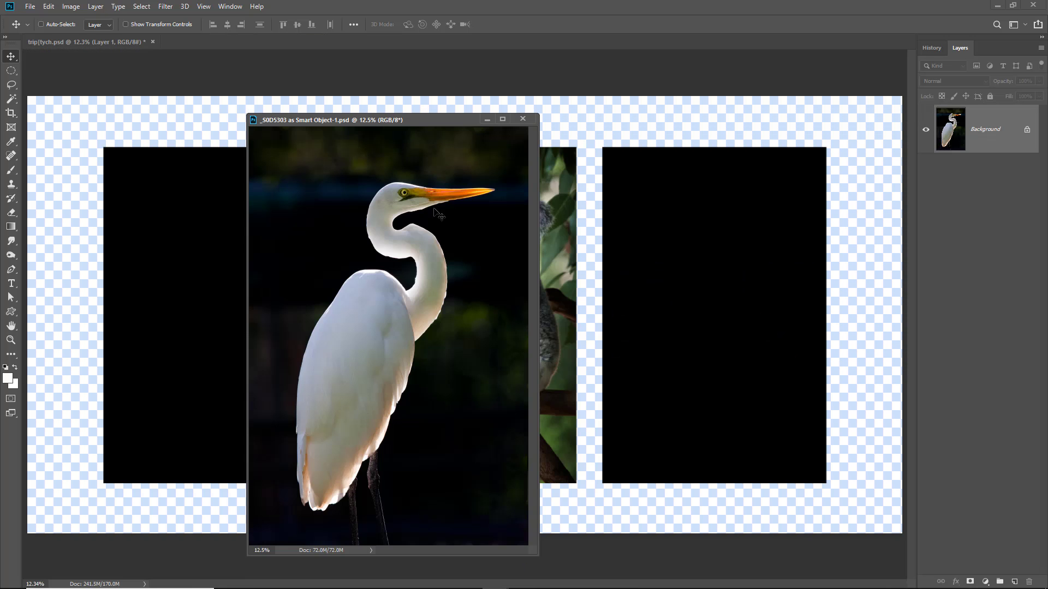
drag(427, 210, 220, 252)
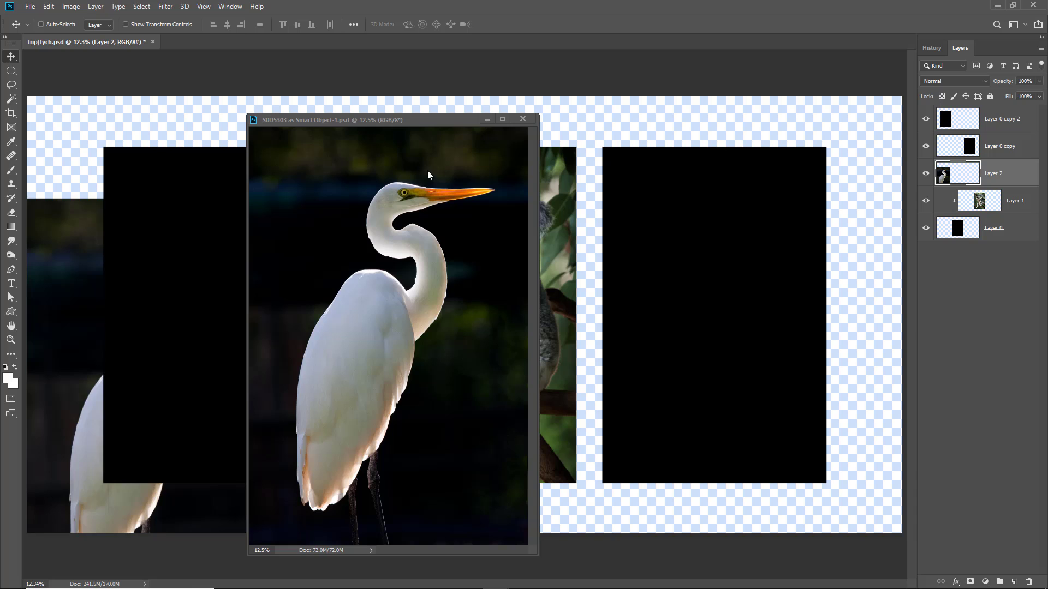
click(523, 119)
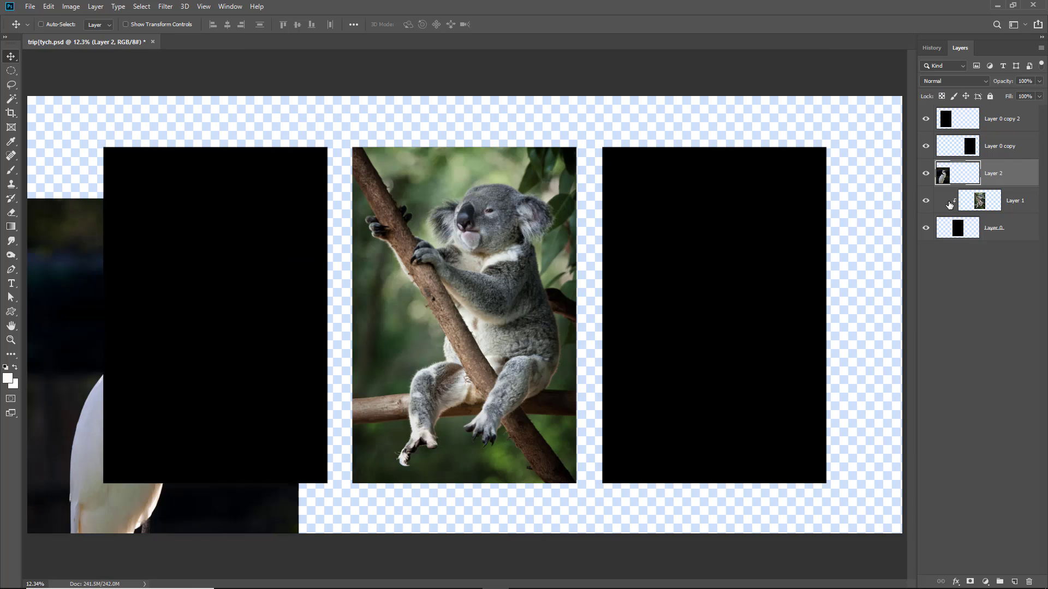
Place the egret layer directly above the left panel's layer, clip it to the panel and position the bird inside it
drag(958, 176, 952, 119)
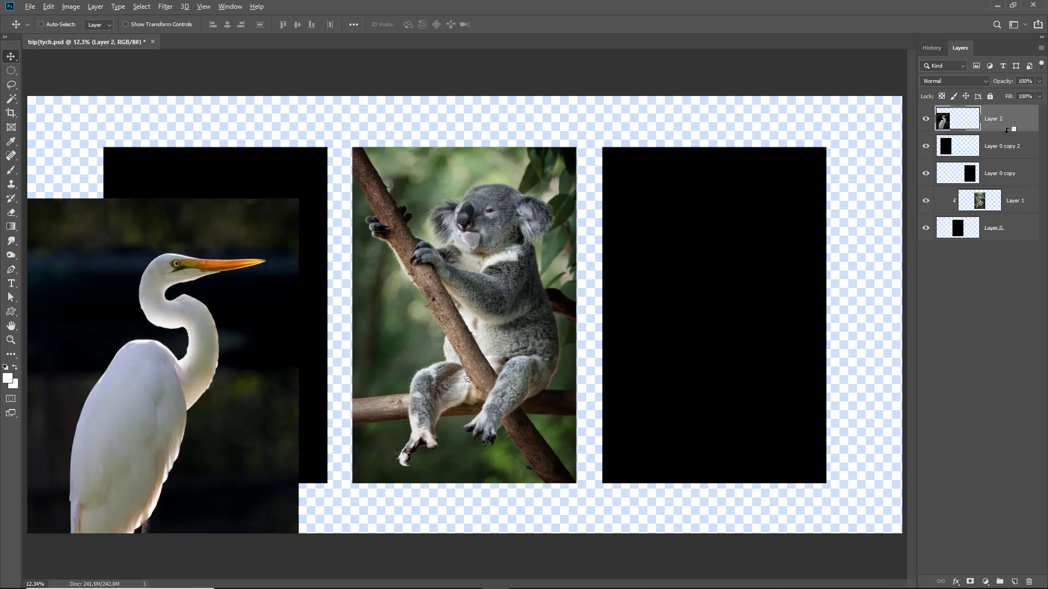
alt+click(1006, 130)
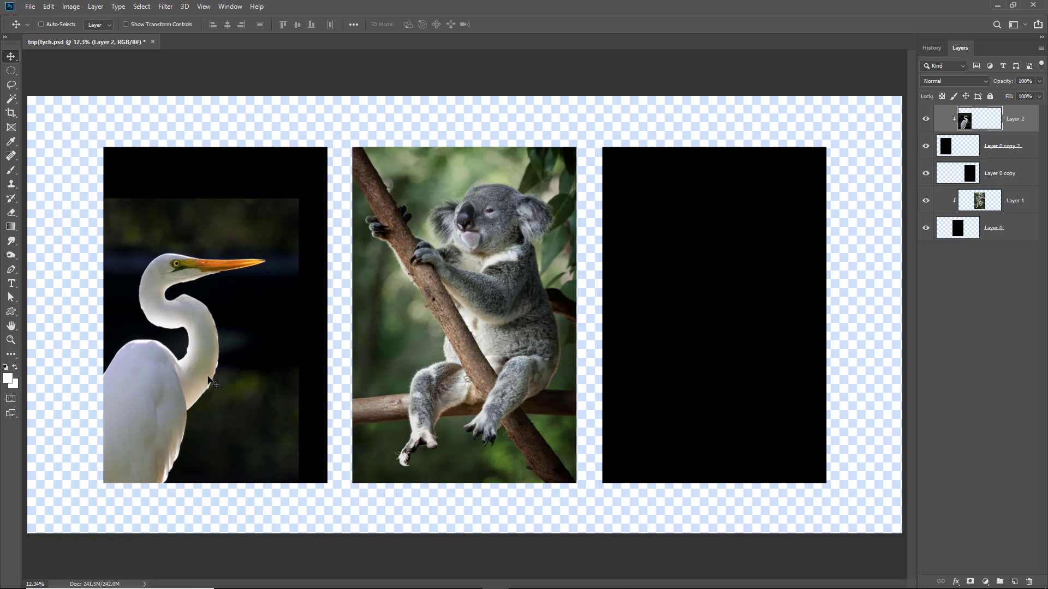
drag(190, 393, 237, 294)
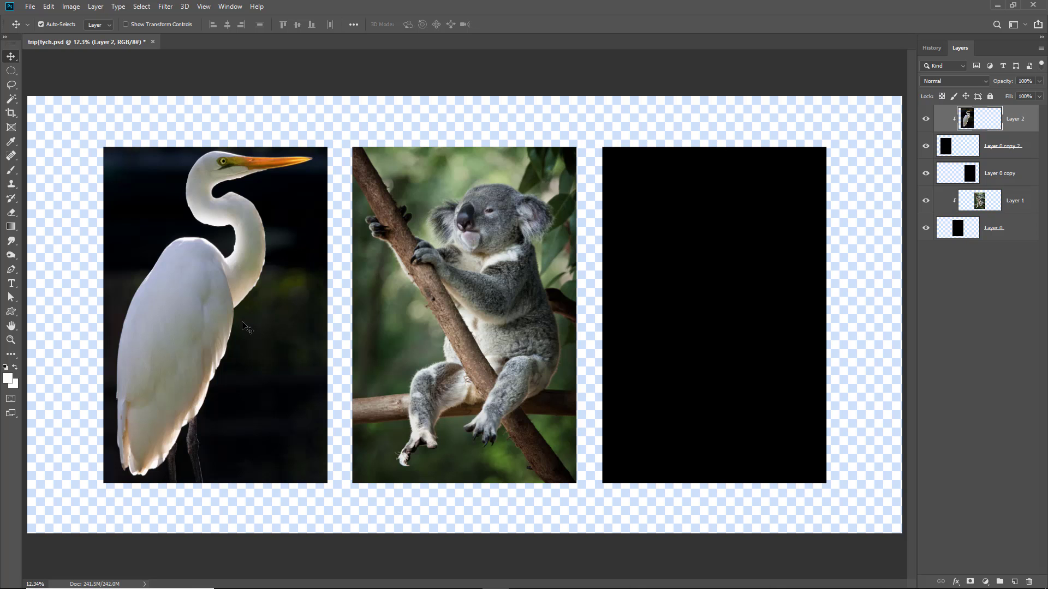
Scale the egret photo proportionally to about 82.4% with Free Transform so it fits the left panel
key(ctrl+t)
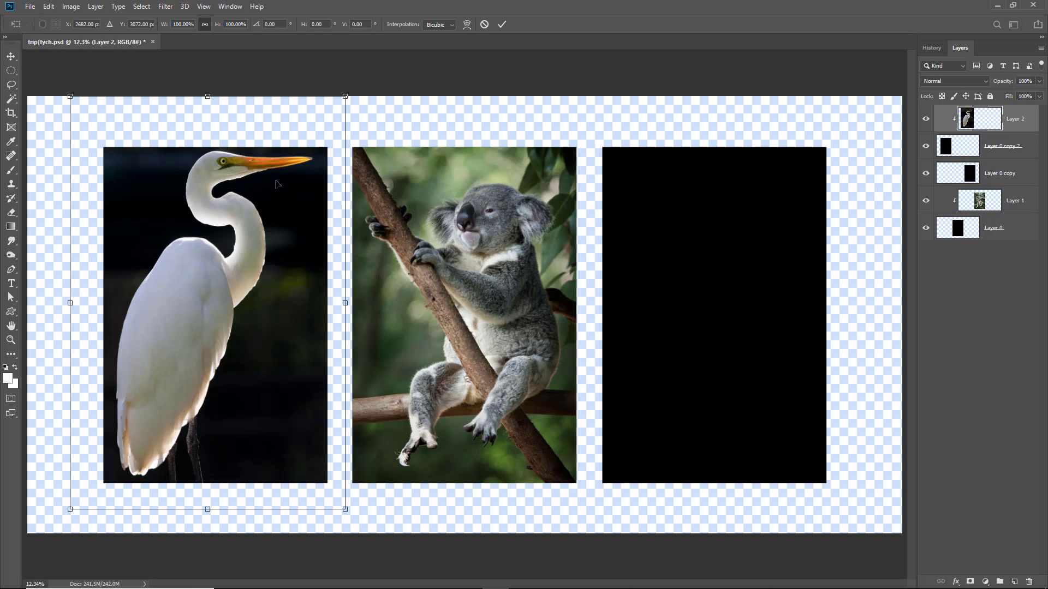
drag(70, 97, 109, 140)
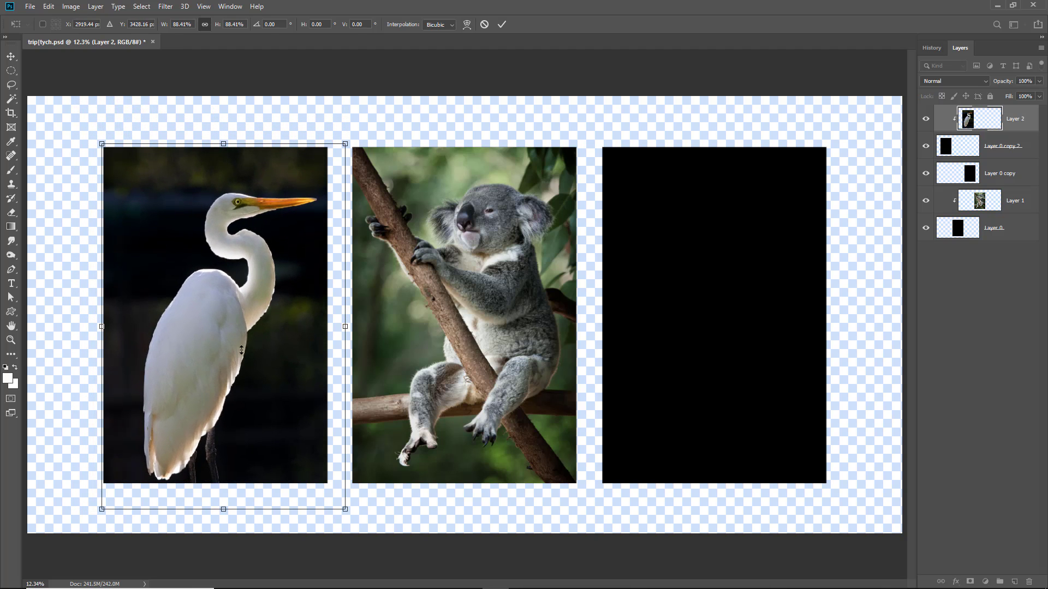
drag(344, 508, 325, 488)
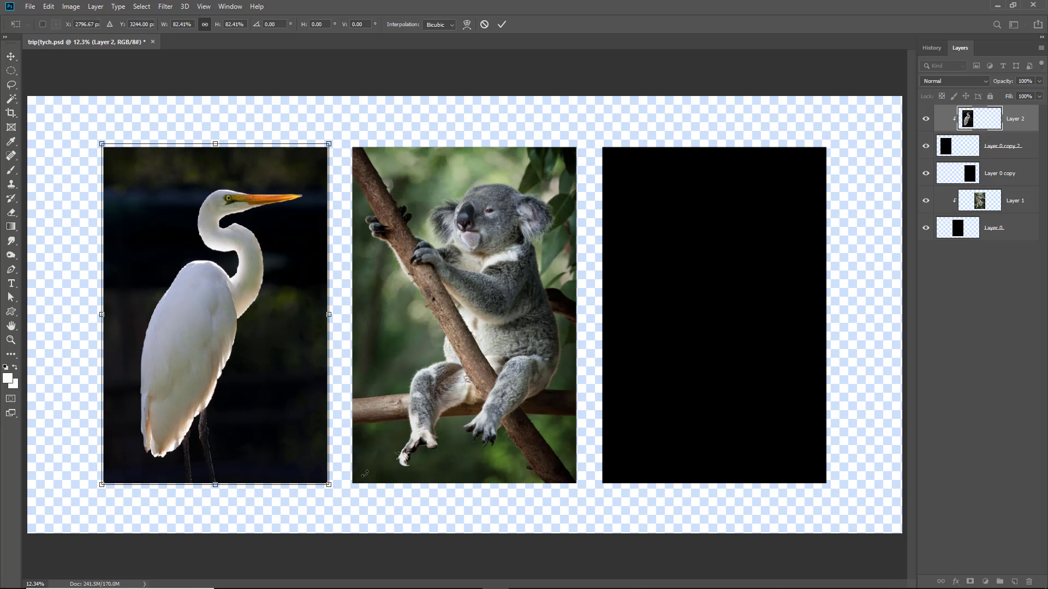
click(502, 24)
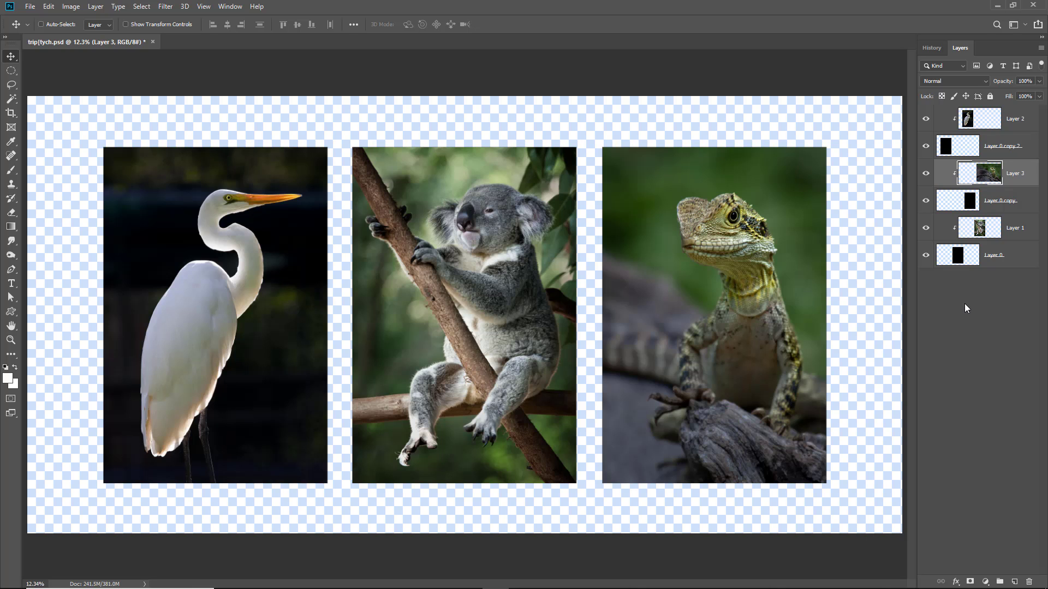
Clear the preset crop dimensions and crop the canvas to narrower margins on the left, right and top of the three photos
click(10, 115)
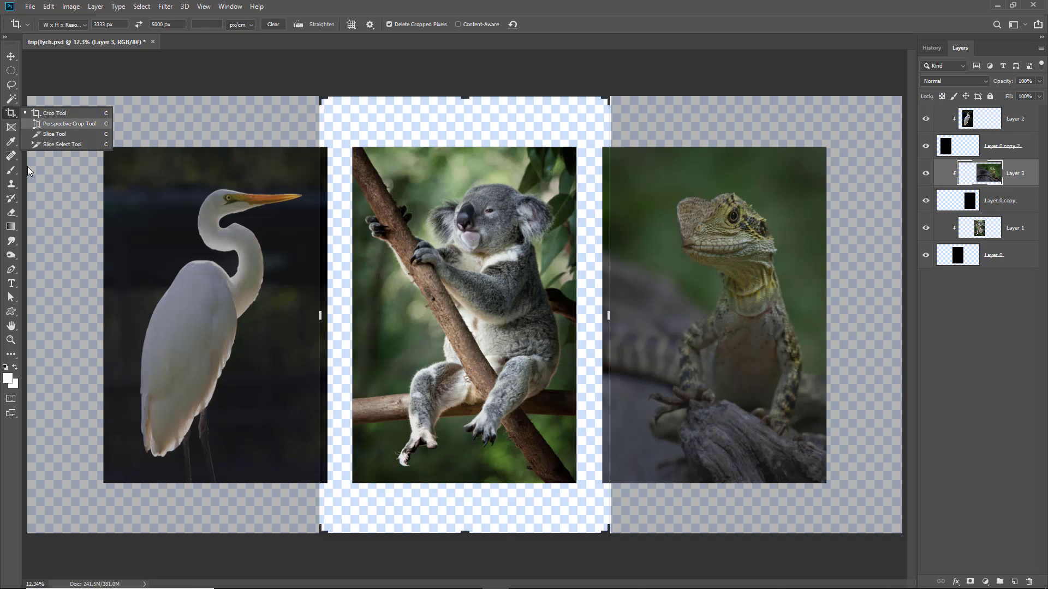
click(273, 24)
drag(320, 315, 176, 327)
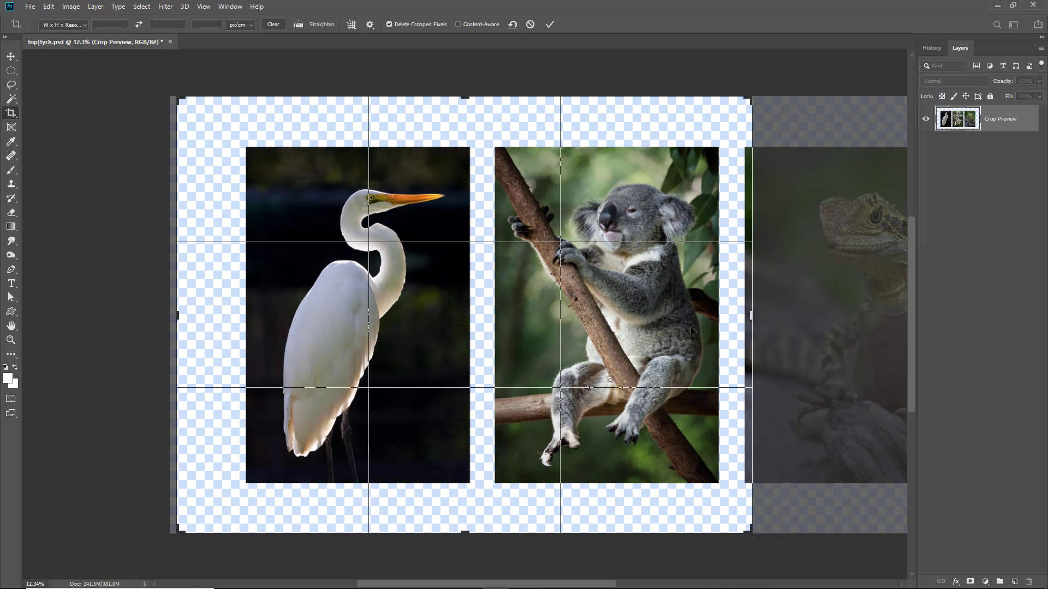
drag(753, 315, 899, 320)
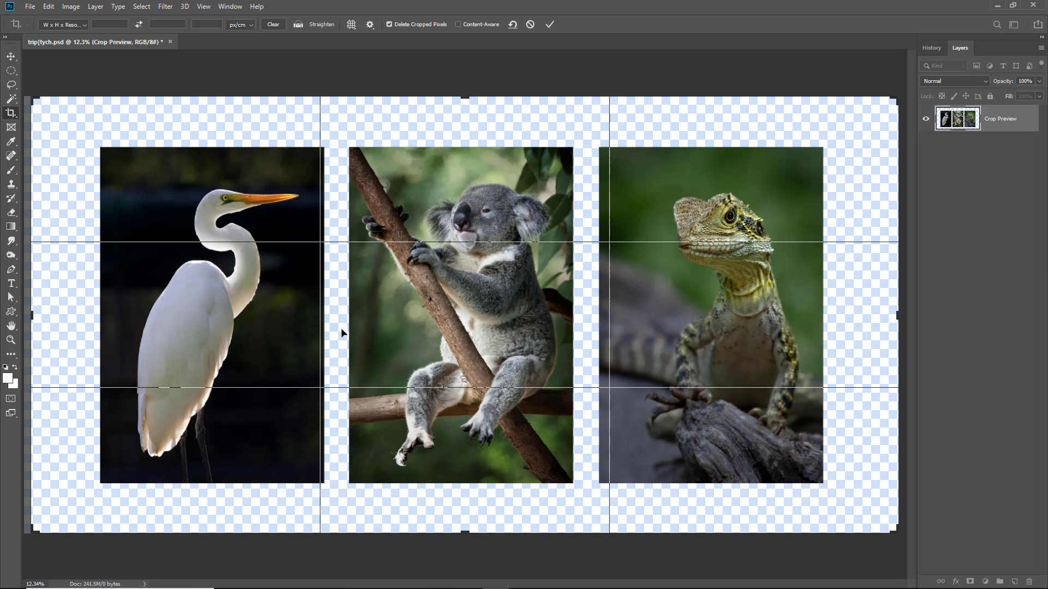
drag(32, 316, 53, 317)
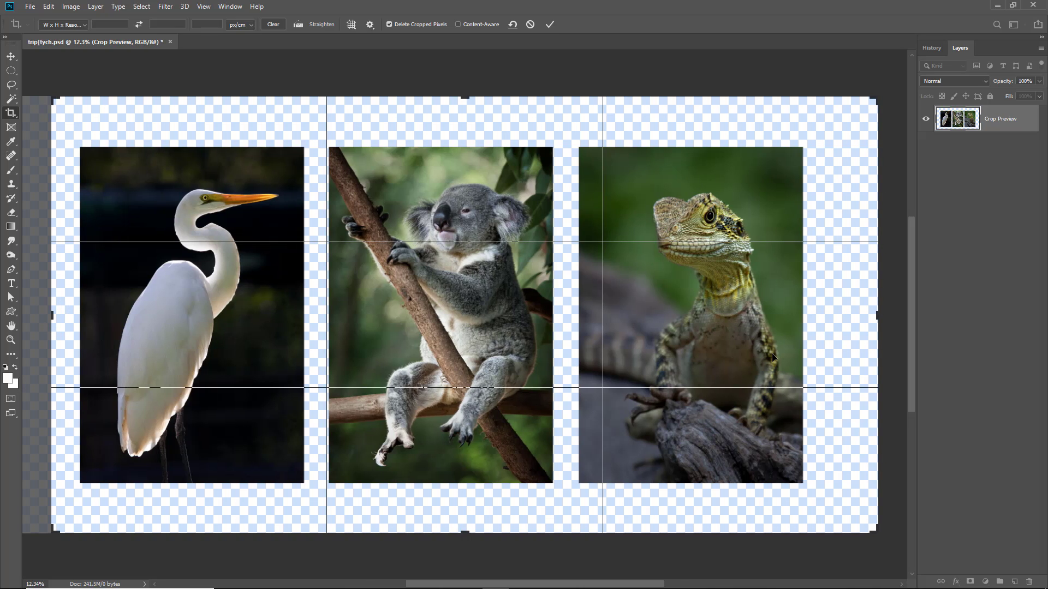
drag(877, 316, 856, 318)
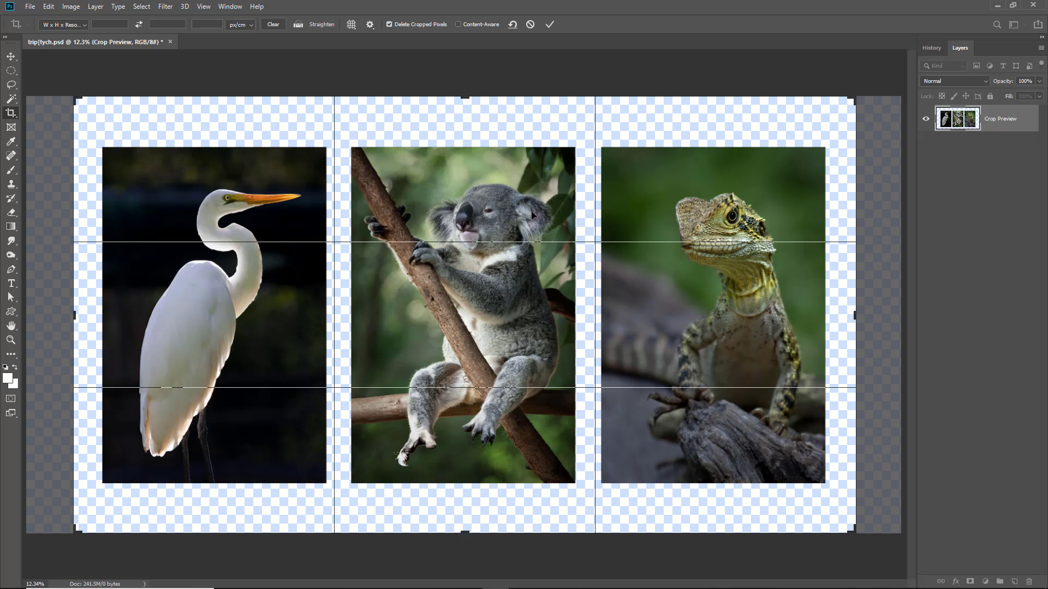
drag(467, 96, 463, 106)
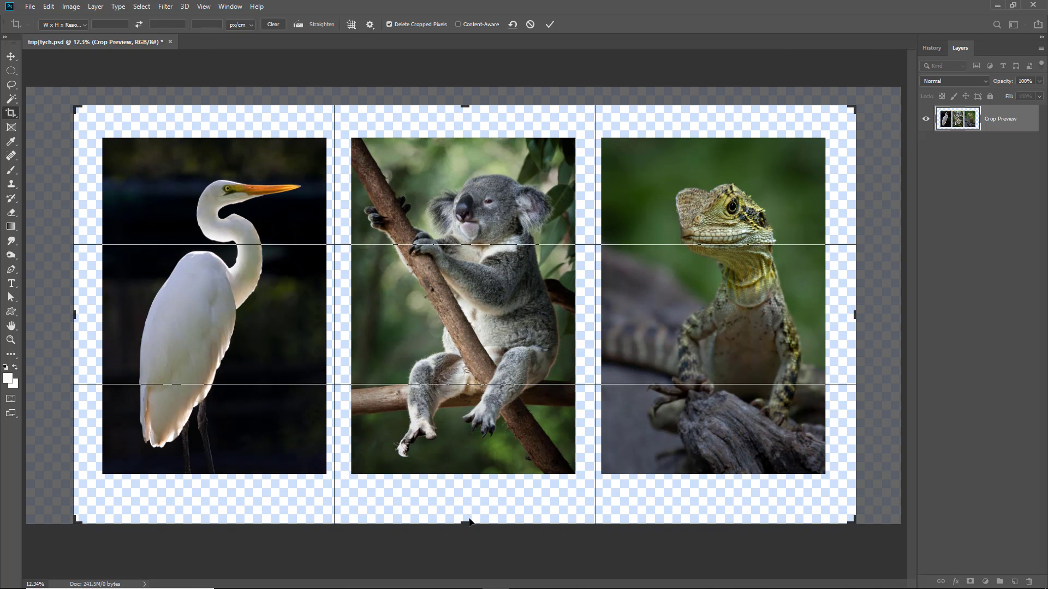
click(550, 24)
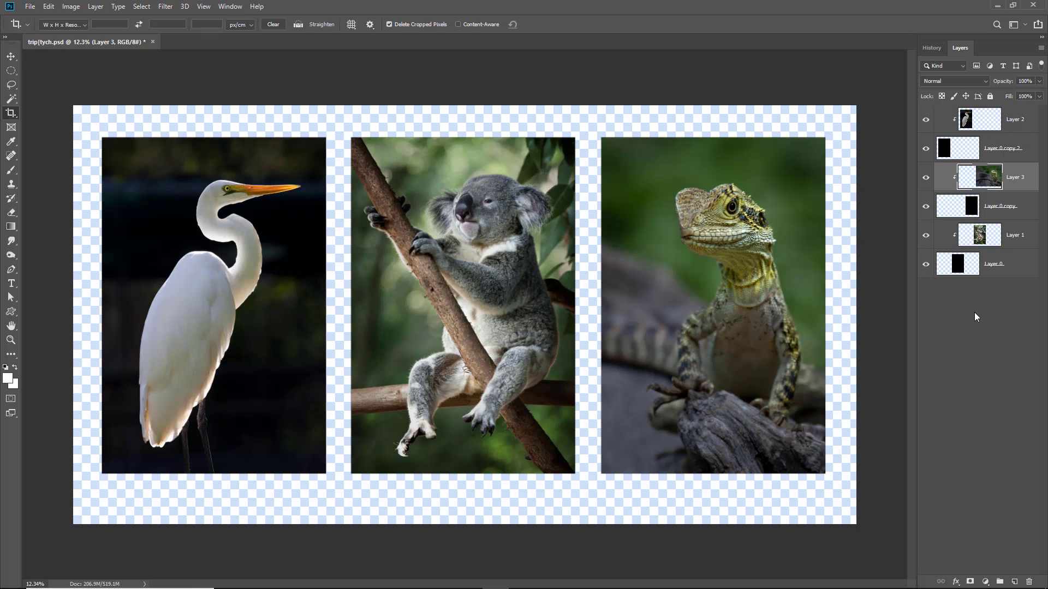
Add a new layer below all others, rename it Border and fill it with the white foreground colour
key(v)
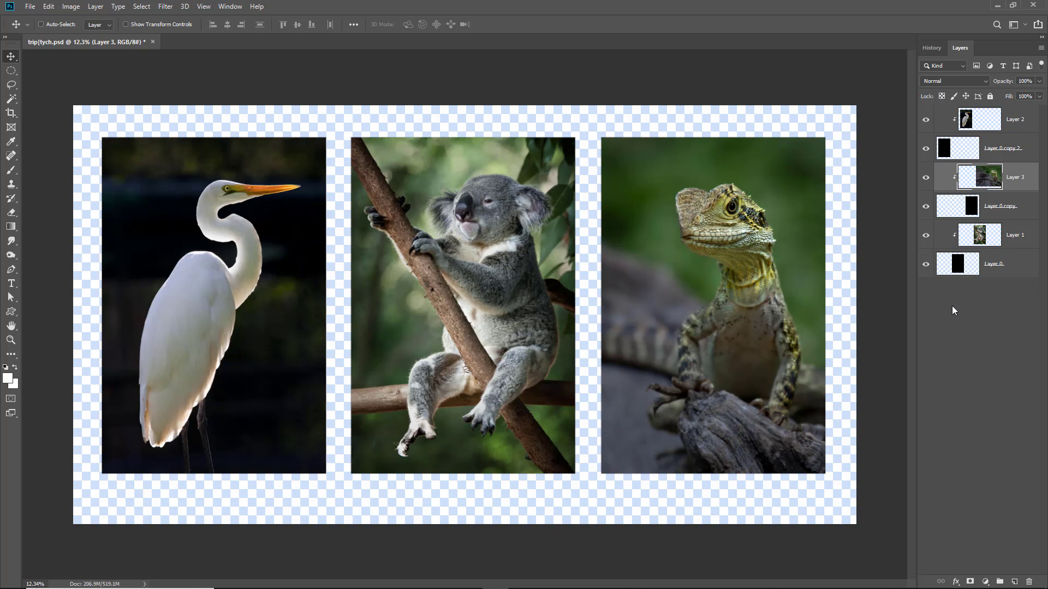
click(1012, 583)
drag(959, 177, 993, 310)
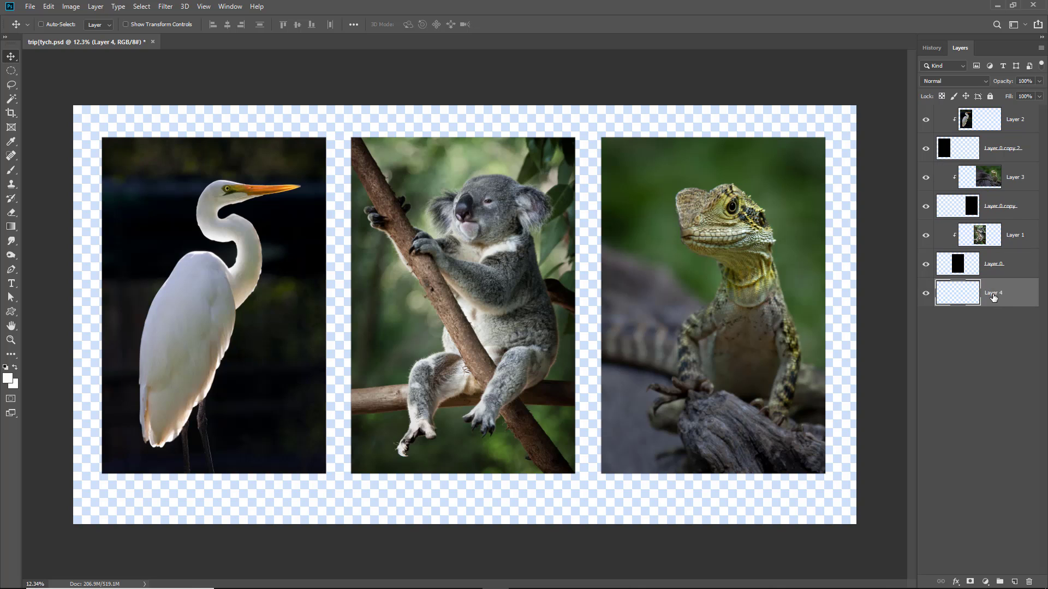
double_click(994, 295)
text(Border)
key(Return)
key(alt+BackSpace)
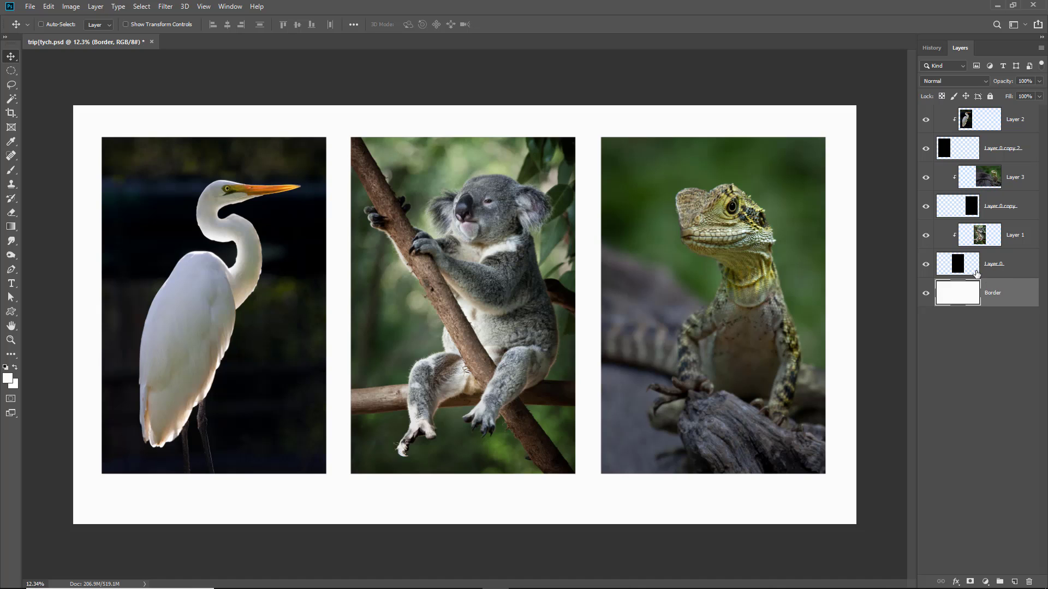
Select the layers of the middle, right and left black panels in turn to review them
click(1013, 268)
click(1016, 203)
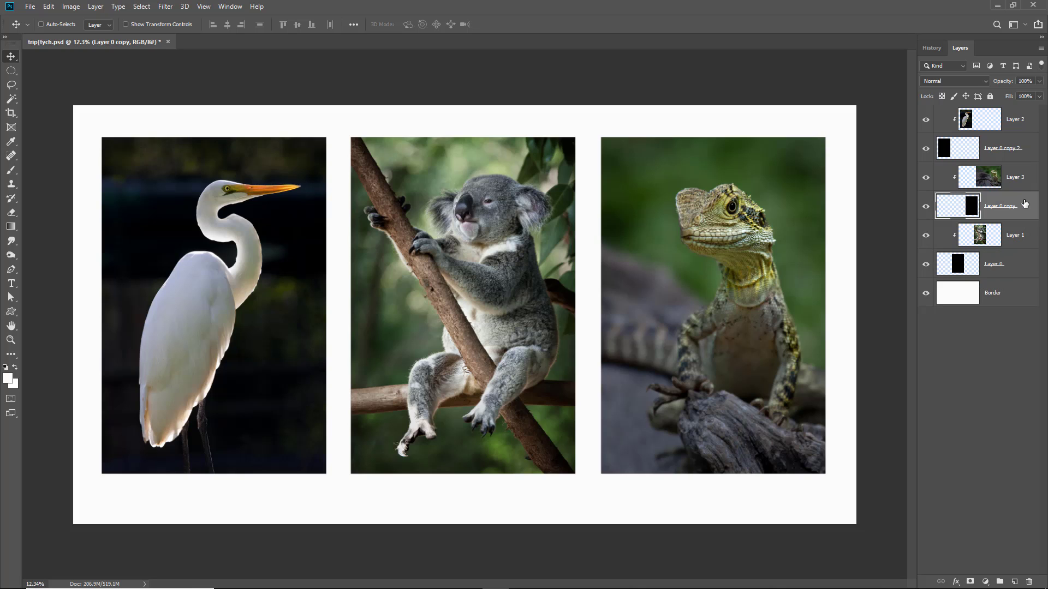
click(1024, 146)
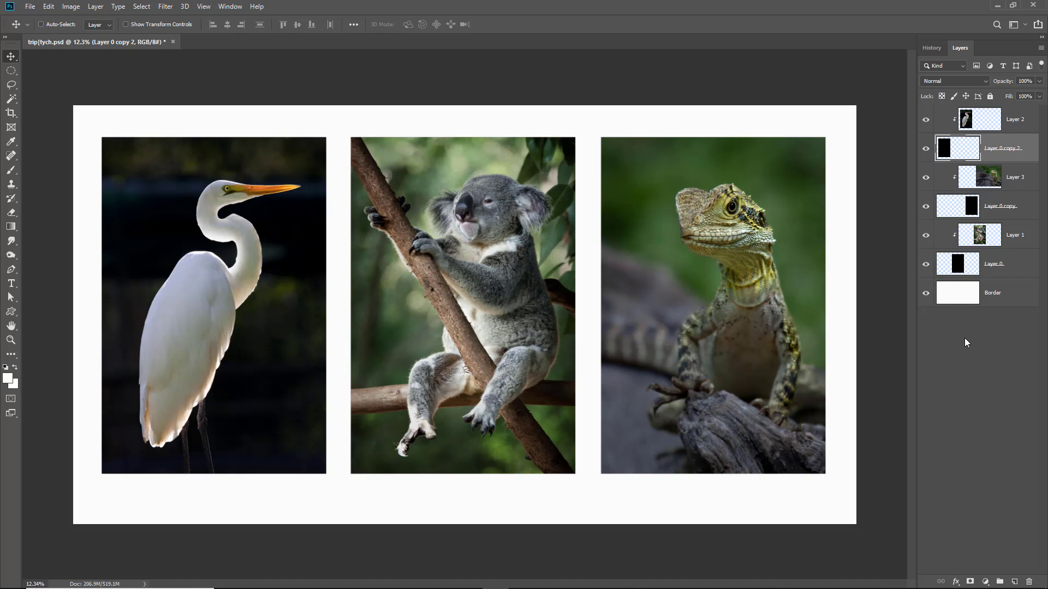
Merge the koala photo layer with the middle black panel layer it is clipped to
click(1014, 242)
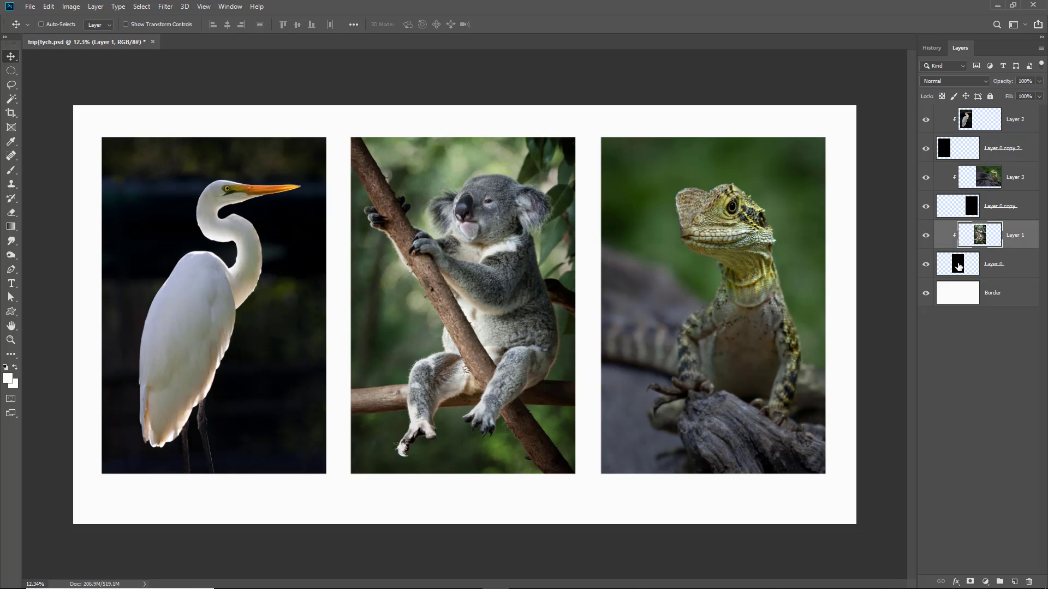
key(ctrl)
ctrl+click(1011, 265)
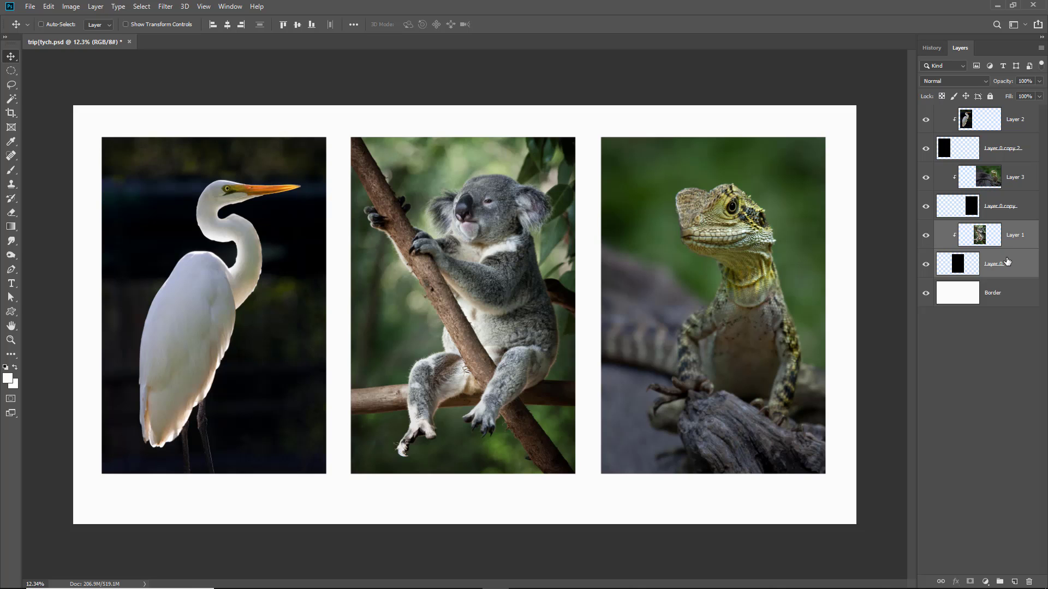
right_click(1011, 250)
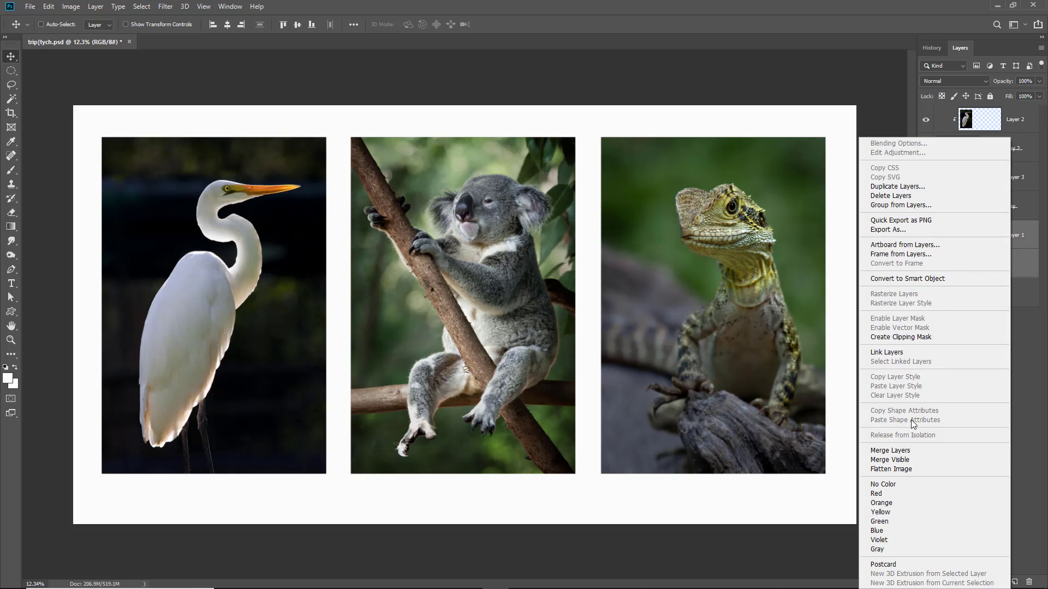
click(901, 451)
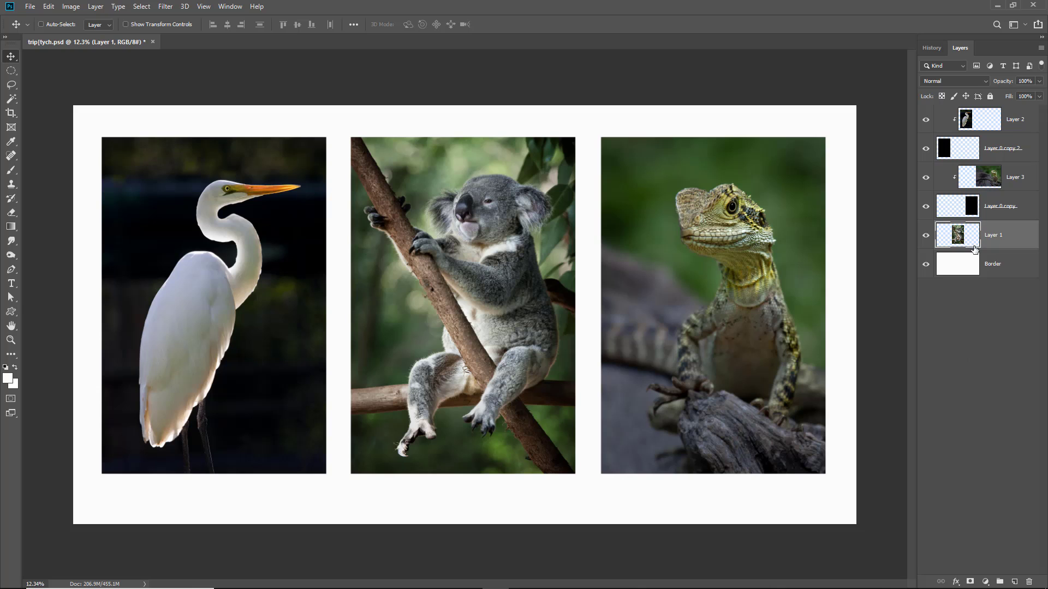
Merge the lizard photo layer with the right black panel layer beneath it
click(1003, 203)
shift+click(1016, 181)
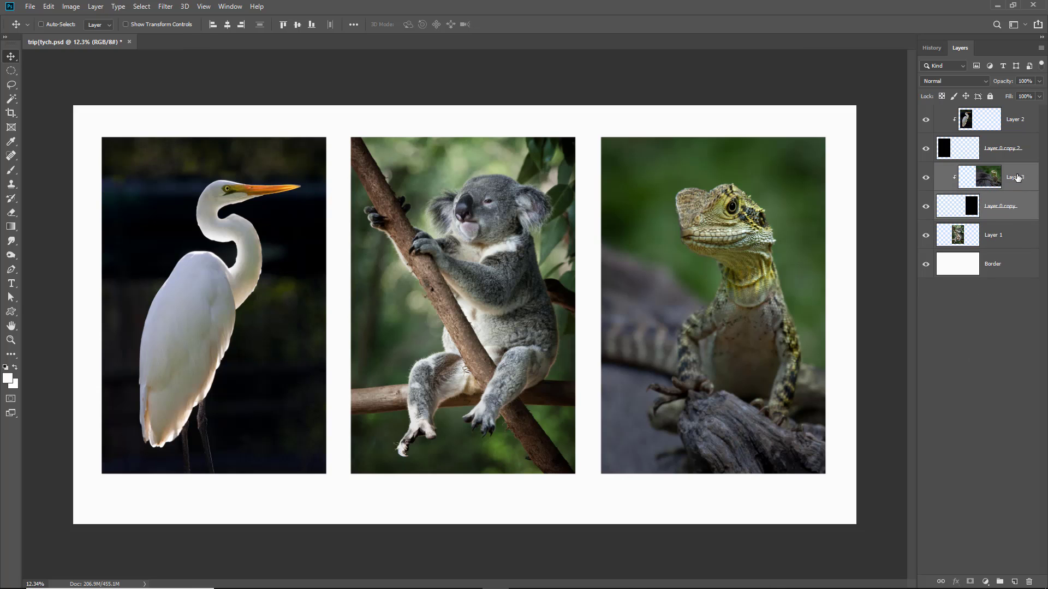
right_click(1016, 180)
click(900, 451)
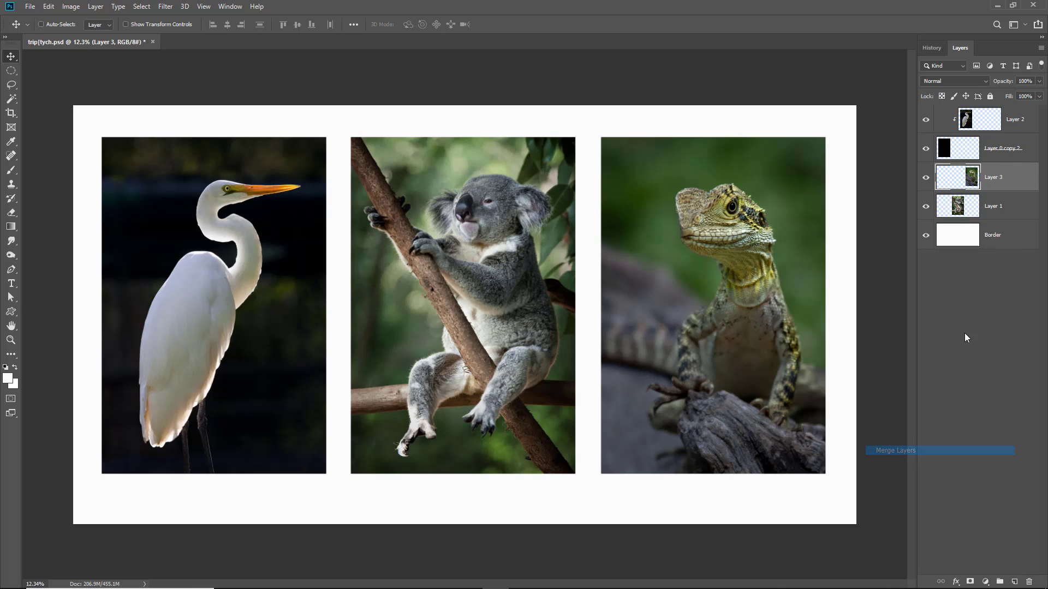
Merge the egret photo layer with the left black panel layer beneath it
shift+click(1021, 120)
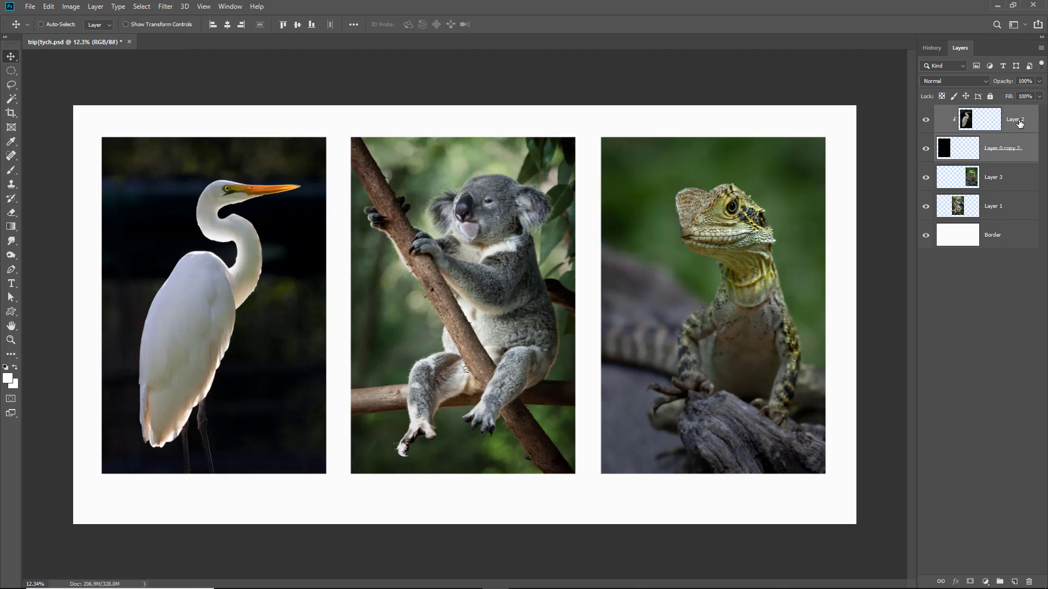
right_click(1022, 122)
click(935, 433)
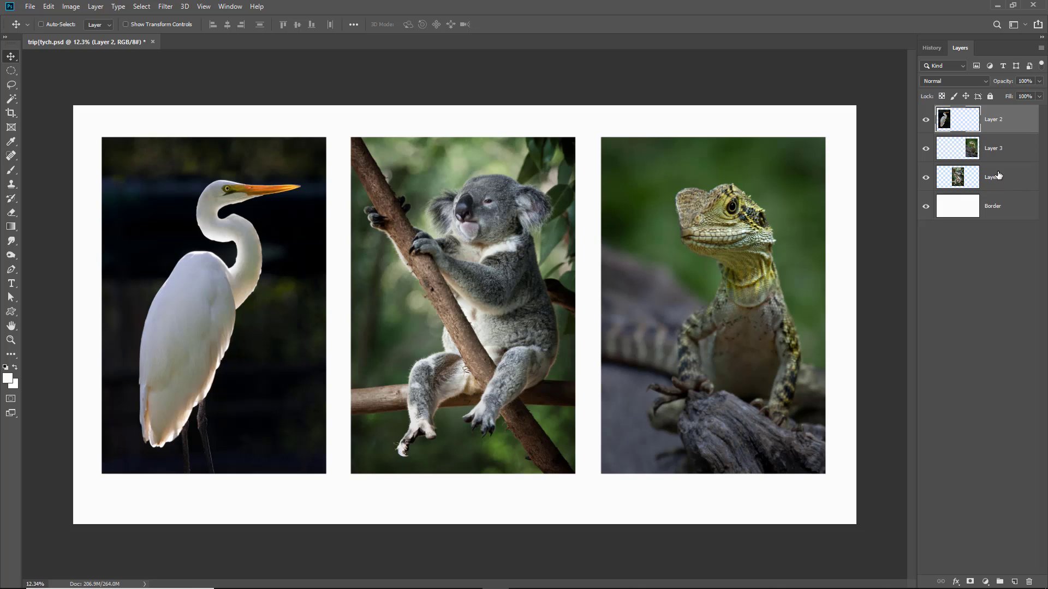
Add a Stroke layer style to the merged lizard layer and set the stroke colour to black
click(994, 152)
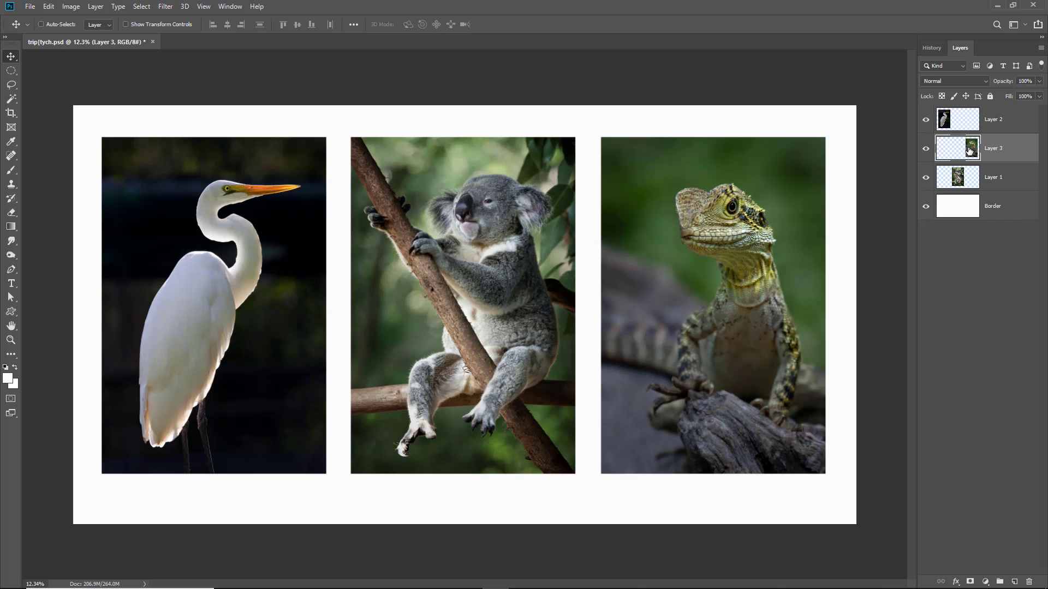
click(956, 582)
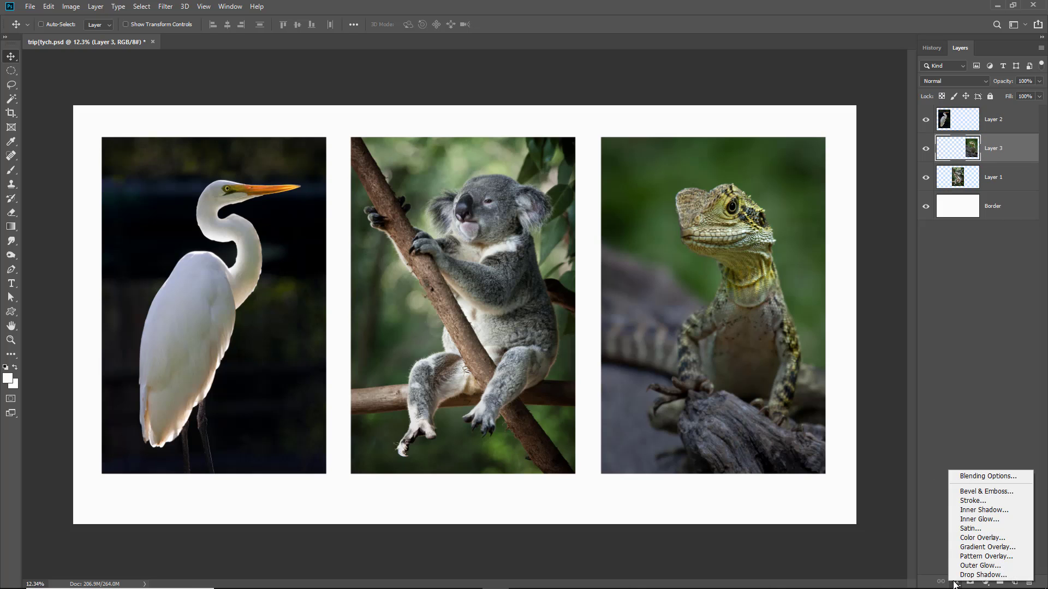
click(962, 502)
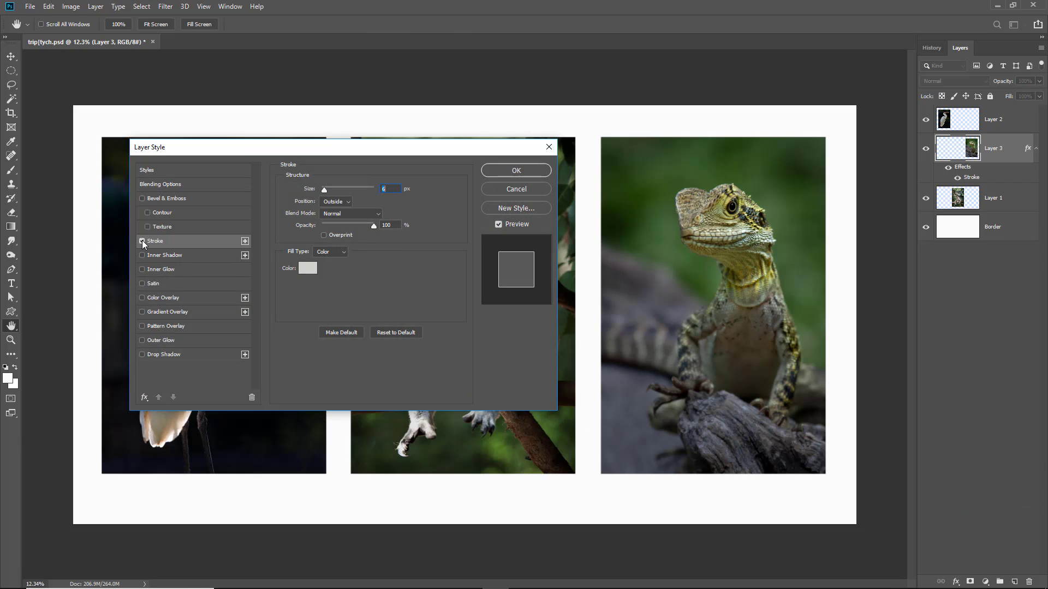
click(307, 268)
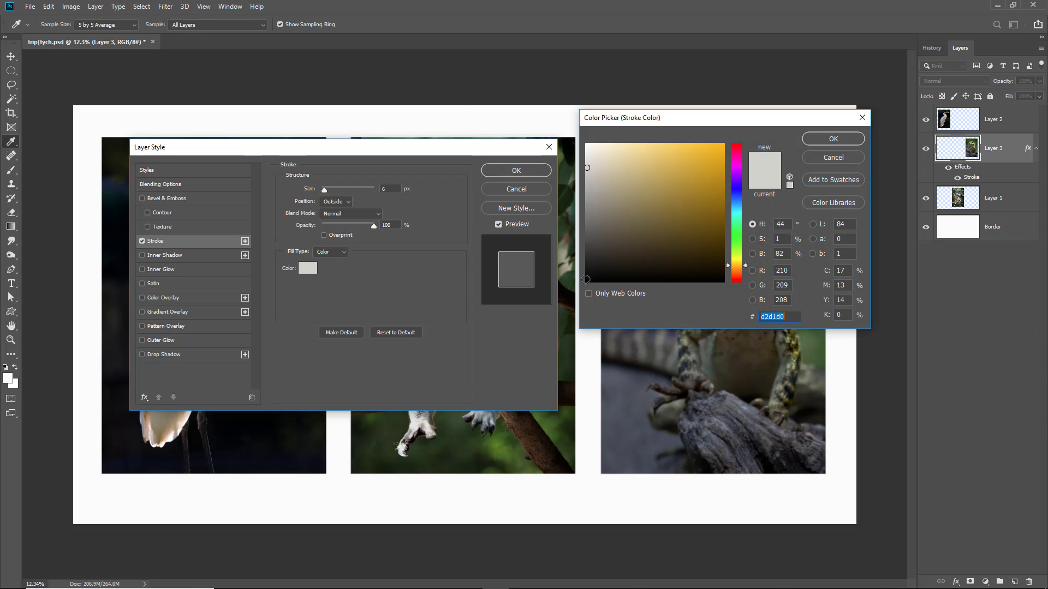
click(587, 280)
click(825, 139)
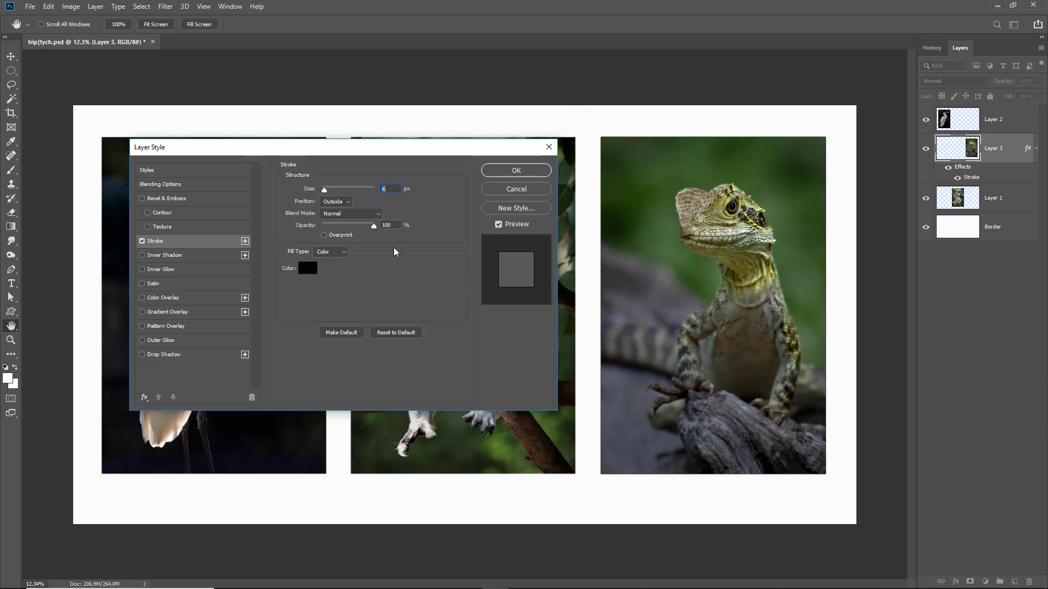
Set the lizard layer's stroke position to Inside and its size to 20 px, and apply the layer style
drag(481, 147, 461, 143)
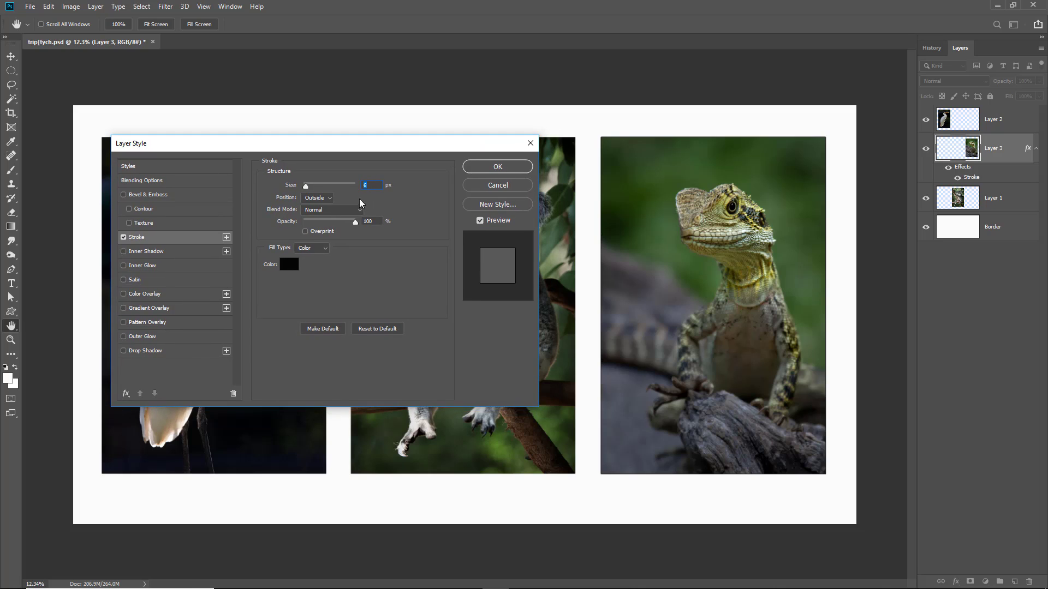
click(329, 199)
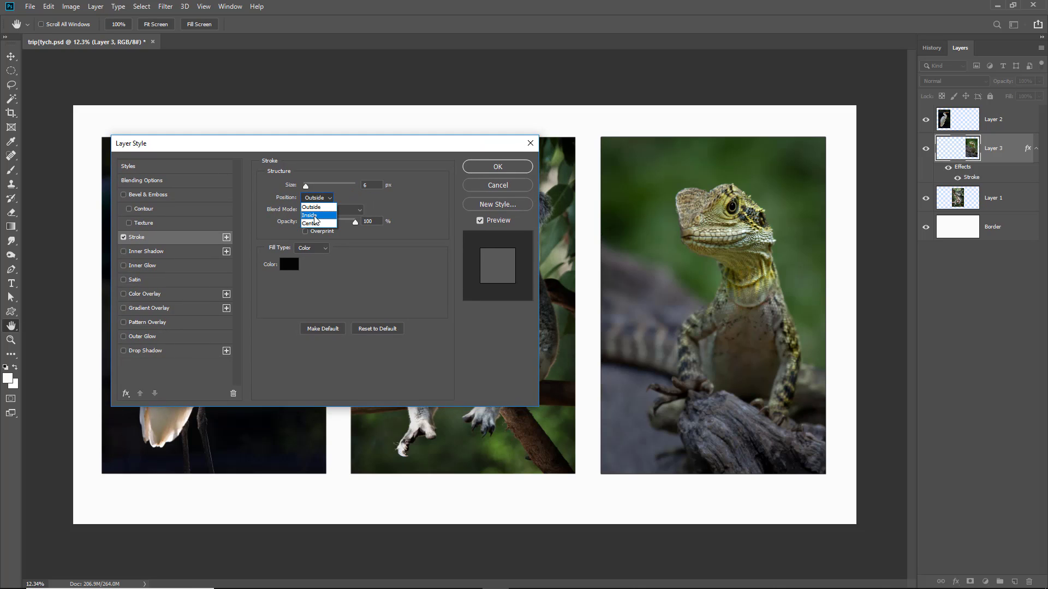
click(318, 215)
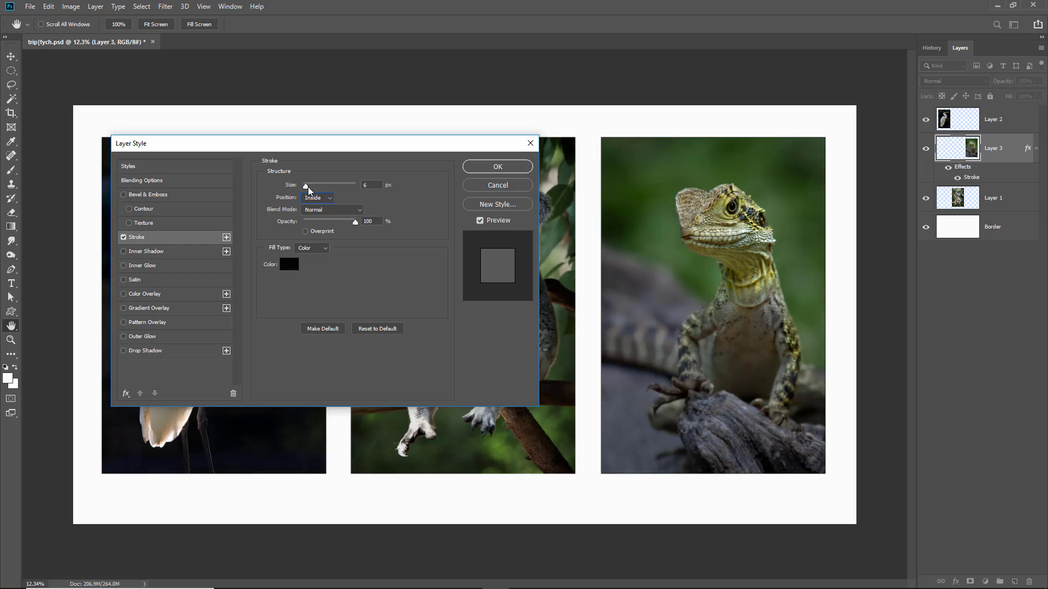
double_click(369, 186)
text(20)
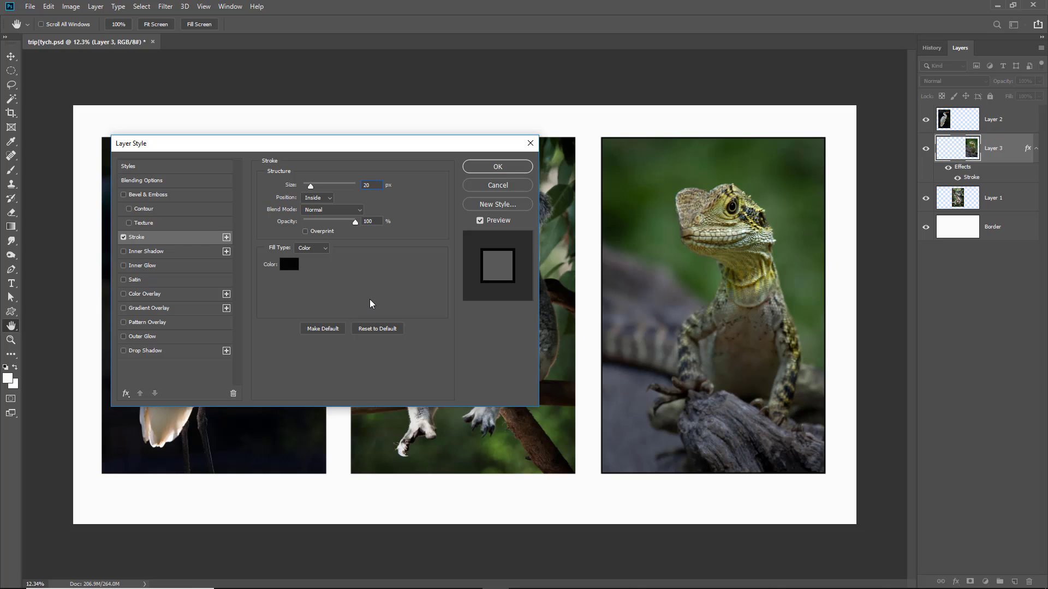
click(497, 167)
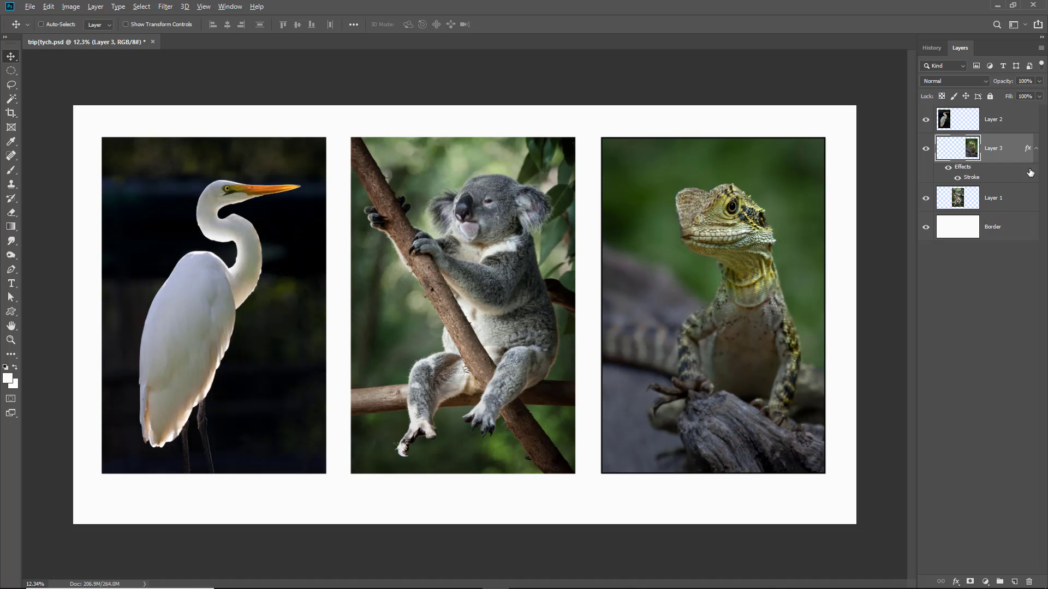
Copy the lizard layer's stroke effect to the koala and egret layers and deselect all layers
drag(1027, 148, 1028, 165)
drag(1025, 202, 1026, 201)
drag(1028, 148, 1030, 120)
click(977, 353)
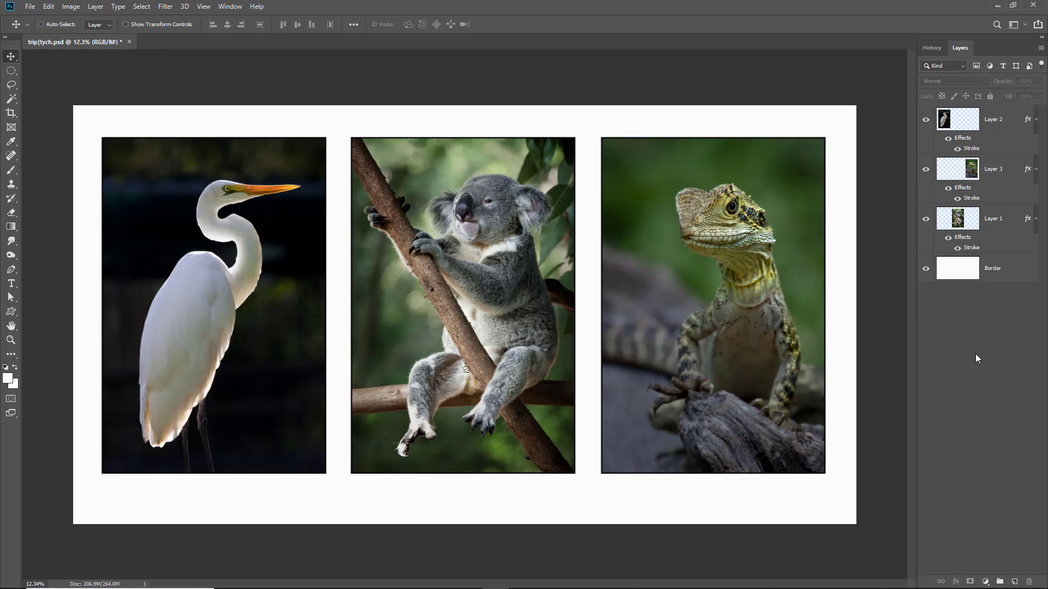
Select the Border layer
click(996, 278)
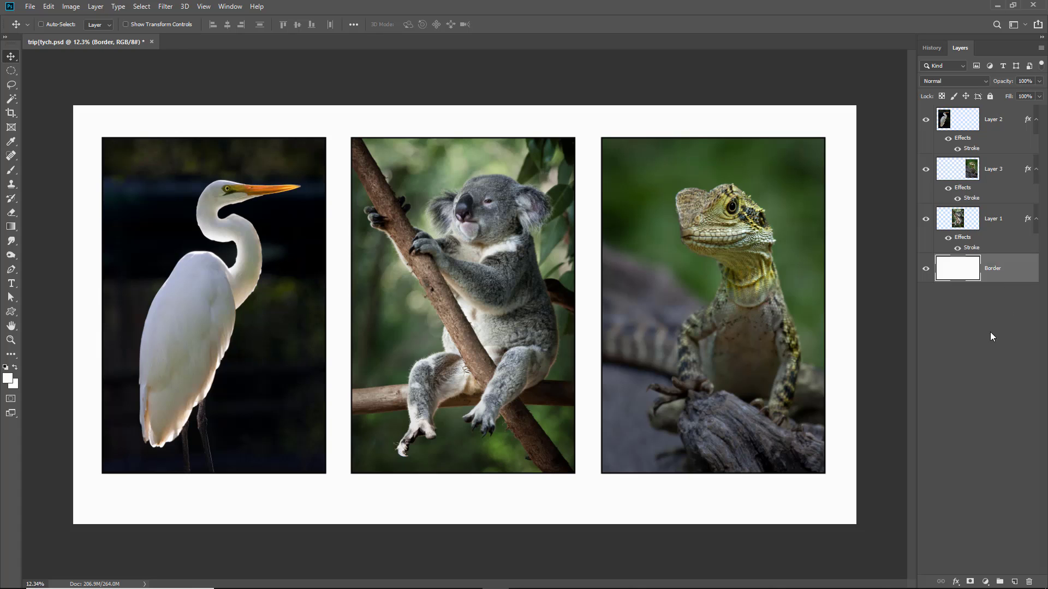